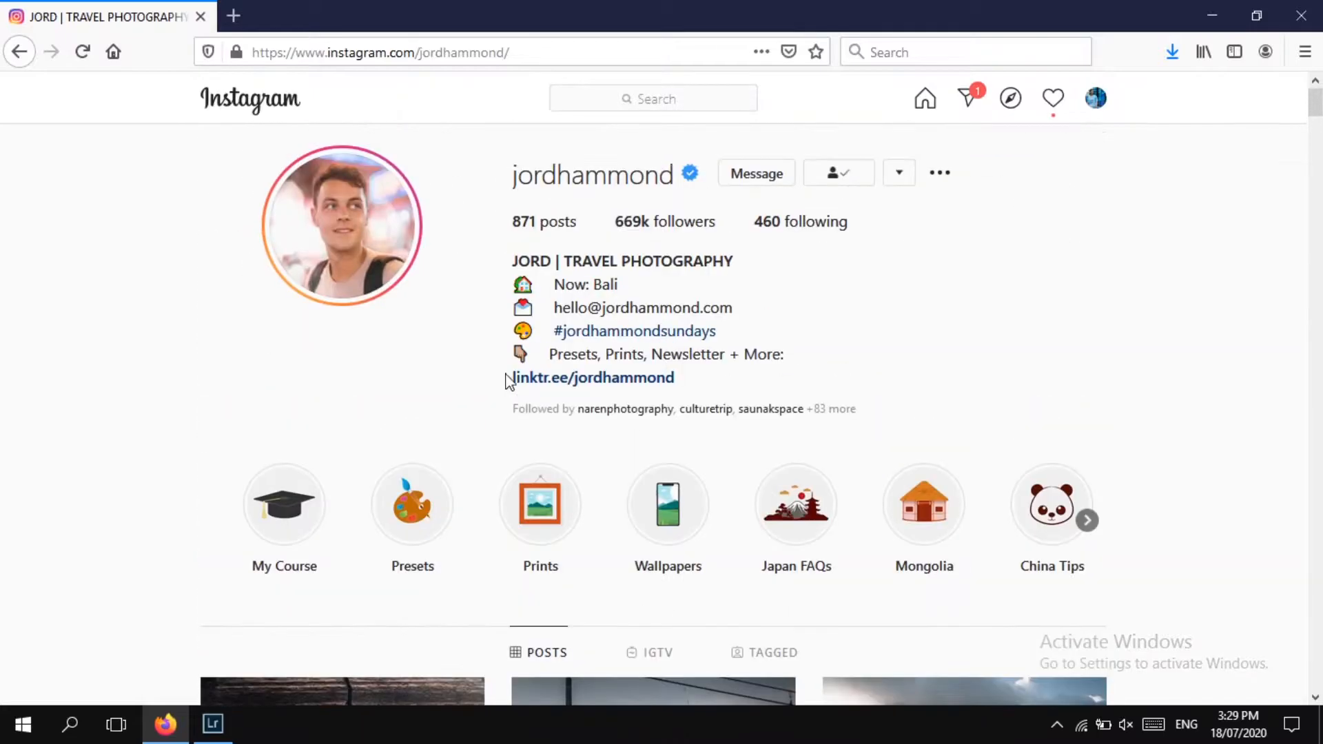
Step: Browse the post grid of the travel photographer's Instagram profile as a reference for the editing style
scroll(682, 398, down, 10)
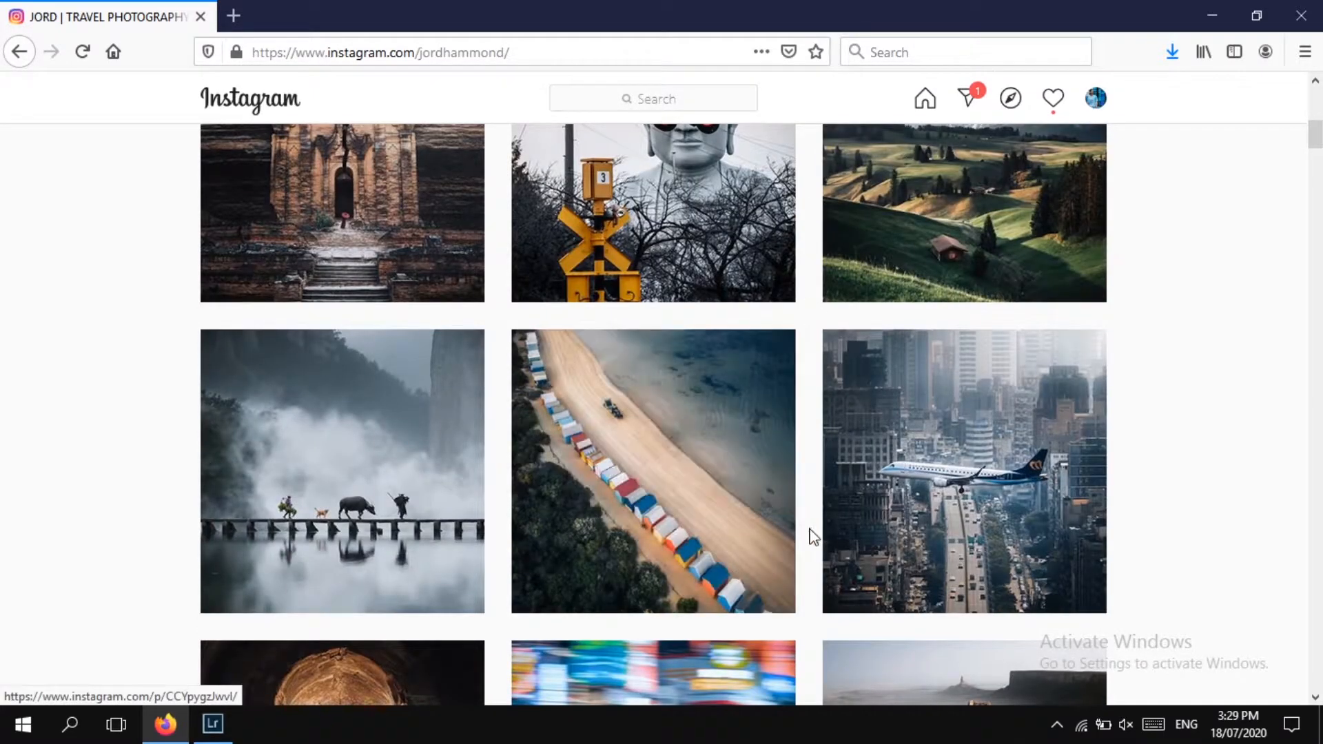
scroll(891, 526, down, 4)
scroll(641, 523, down, 5)
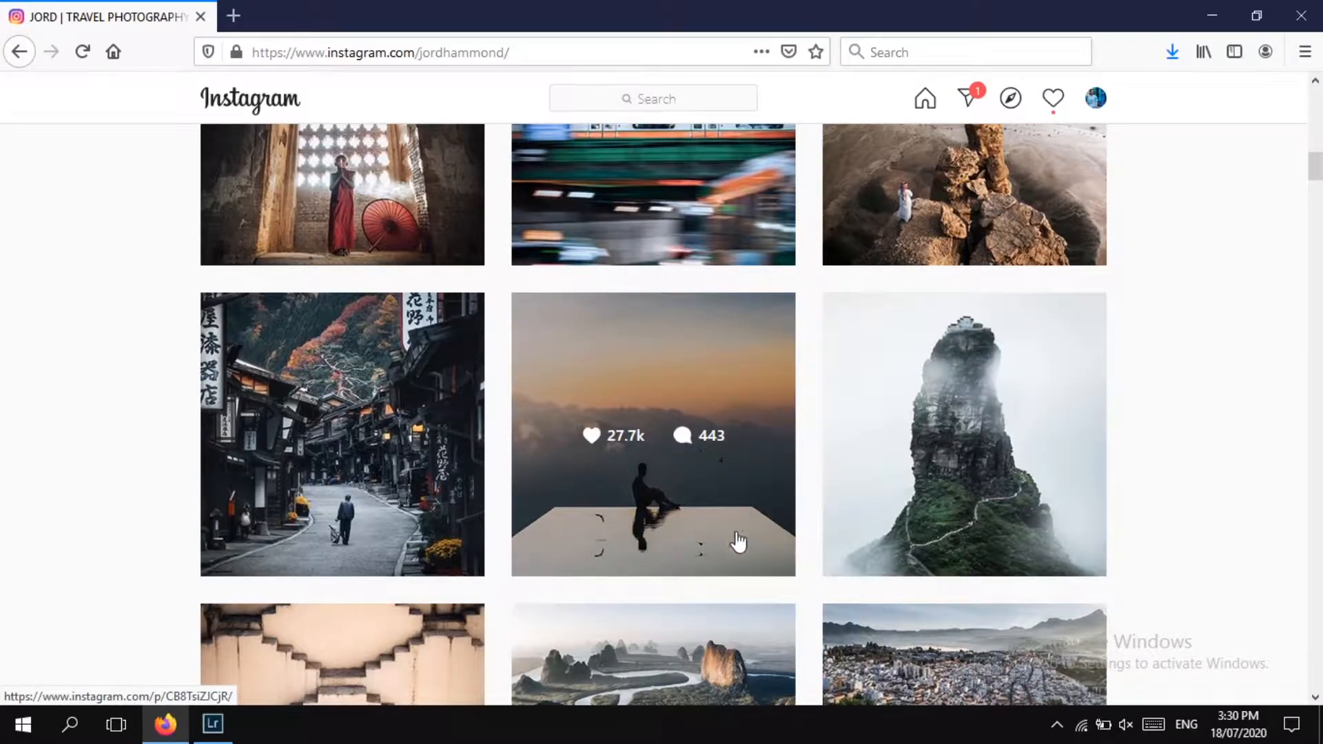
Step: Switch to Lightroom Classic and set the photo's white balance to Temp +10 and Tint -15
click(213, 724)
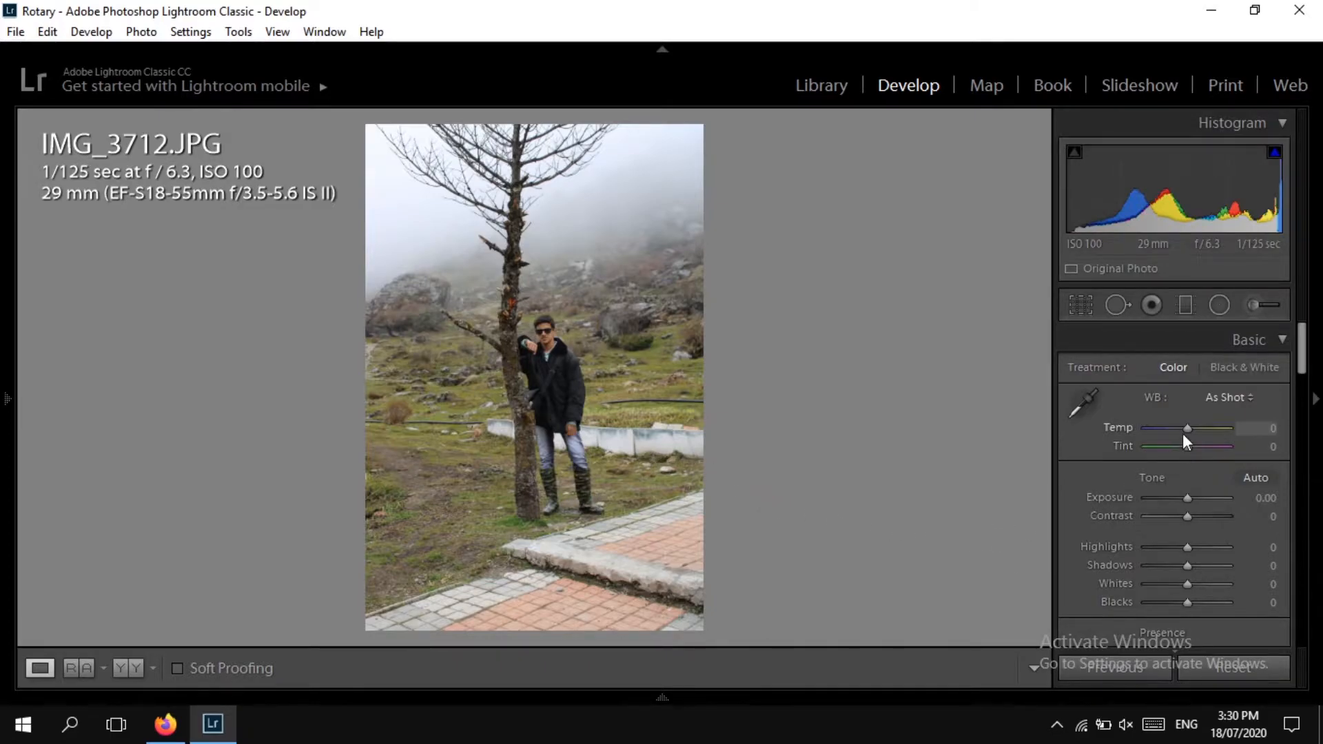
drag(1183, 428, 1188, 429)
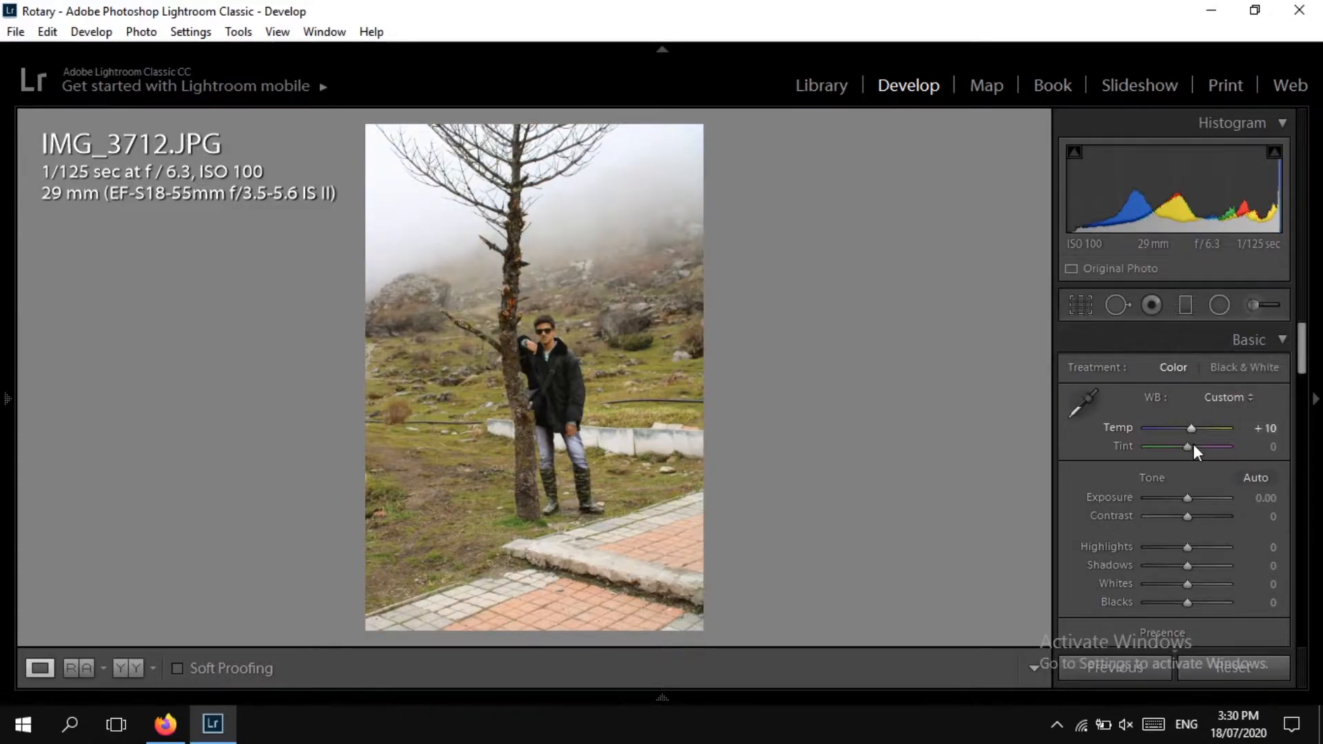
key(Down)
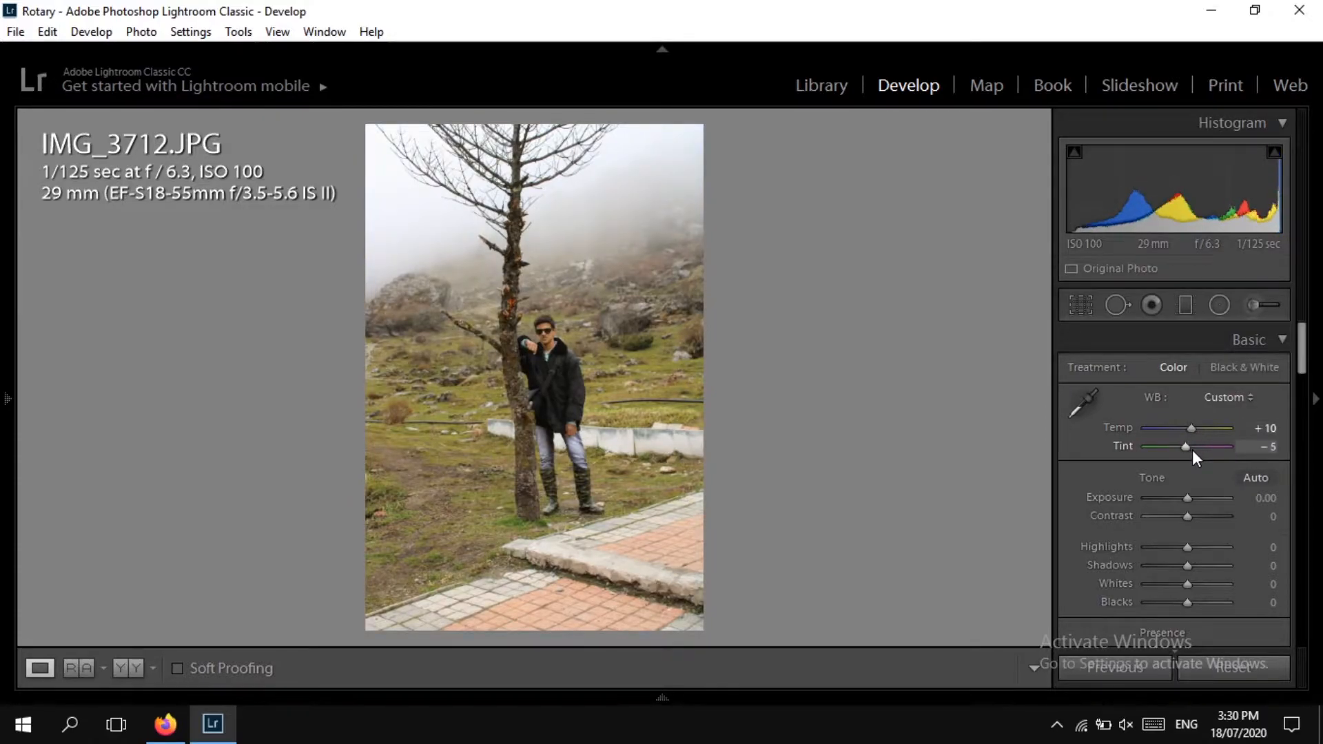
key(Down)
key(Down)
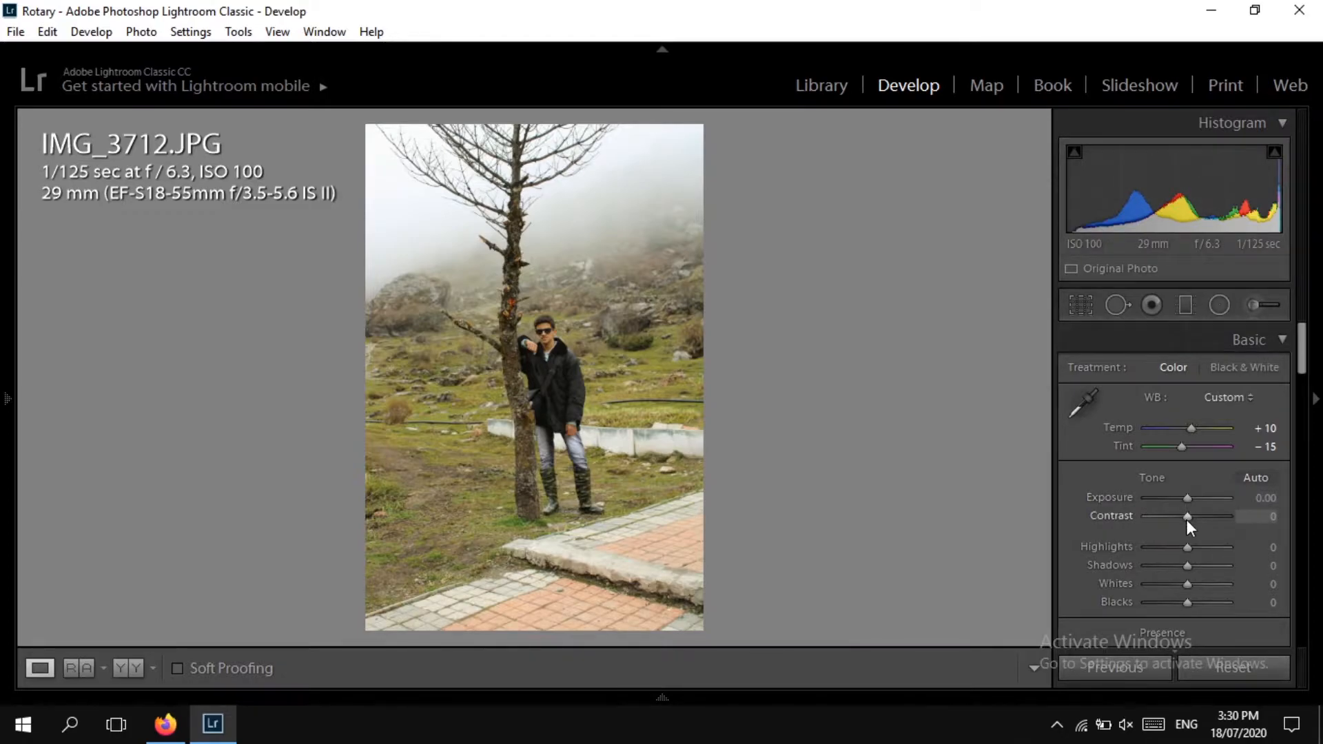
Step: Reduce the photo's Contrast to -10 and its Highlights to -18
scroll(1186, 519, down, 2)
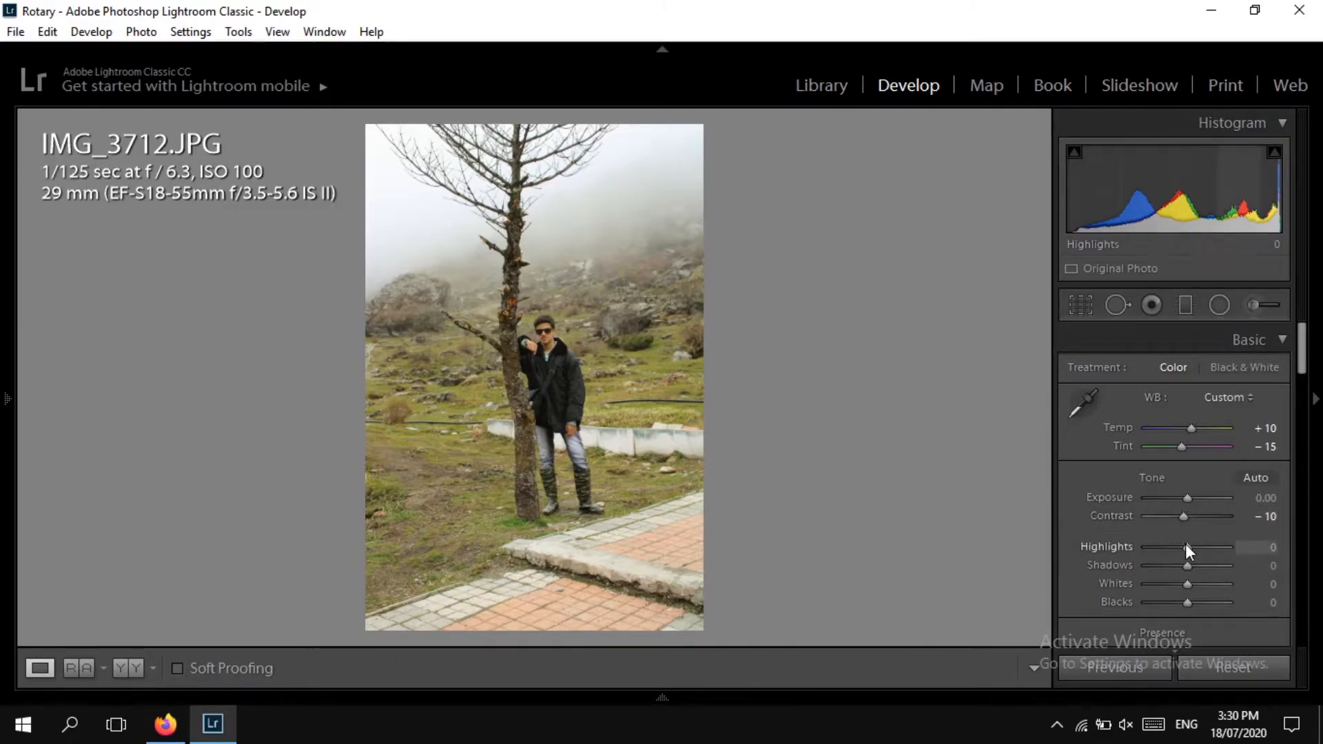
scroll(1189, 547, down, 5)
drag(1183, 546, 1179, 547)
Step: Set the basic tone values Shadows to +10, Whites to -10 and Blacks to -13
scroll(1188, 567, up, 2)
scroll(1187, 568, up, 2)
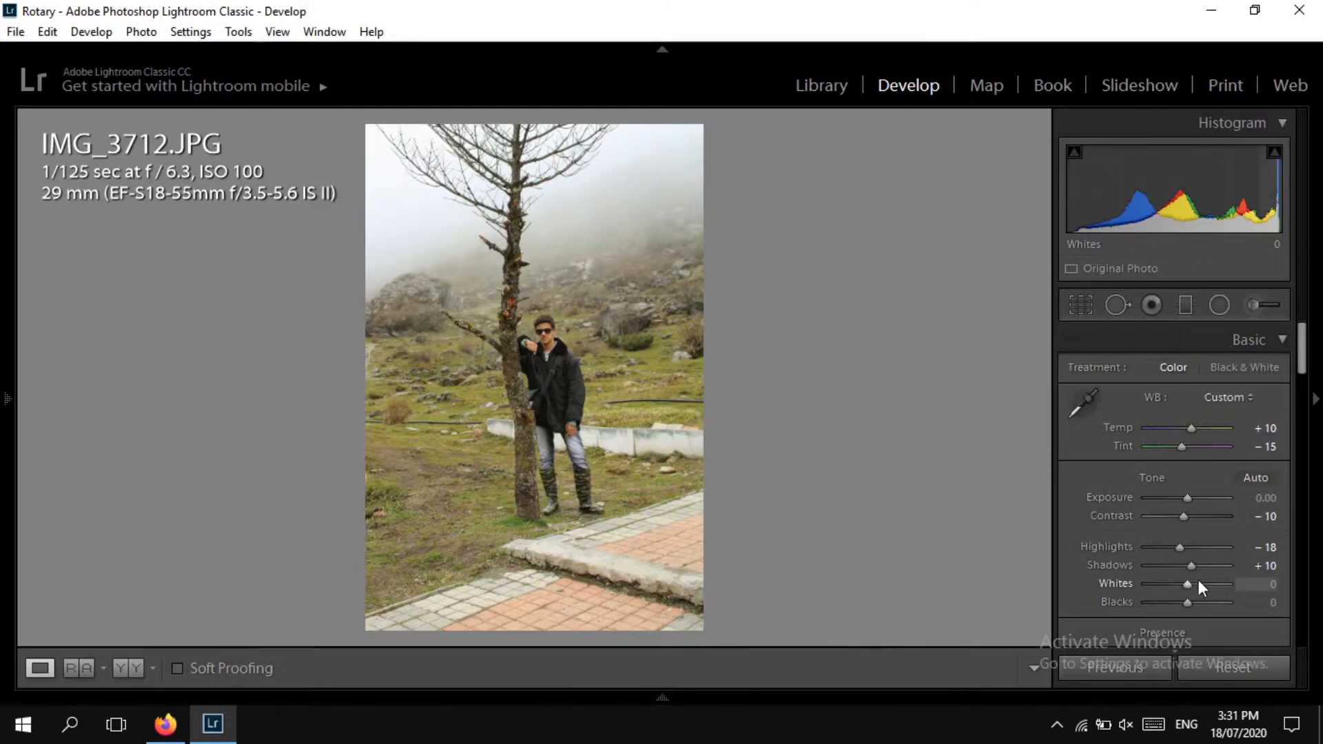
scroll(1184, 585, down, 2)
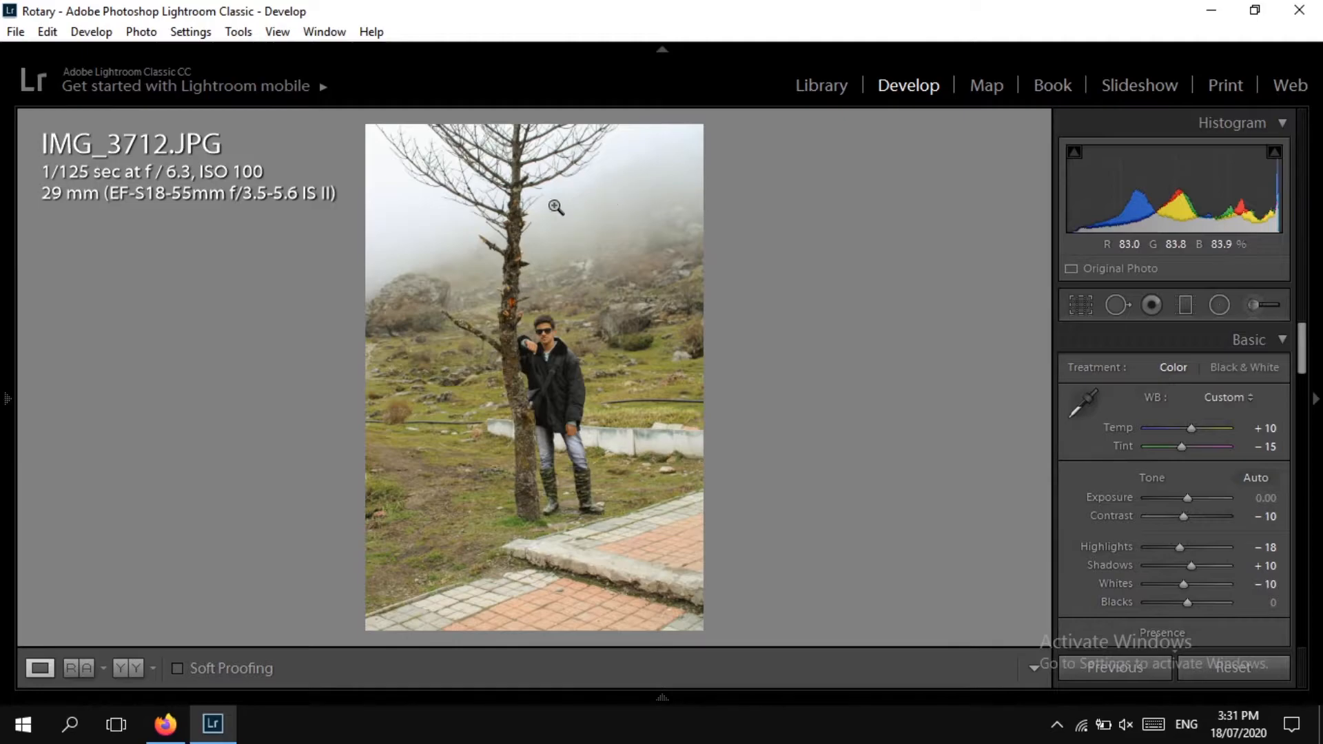
scroll(1186, 598, down, 2)
scroll(1188, 598, down, 3)
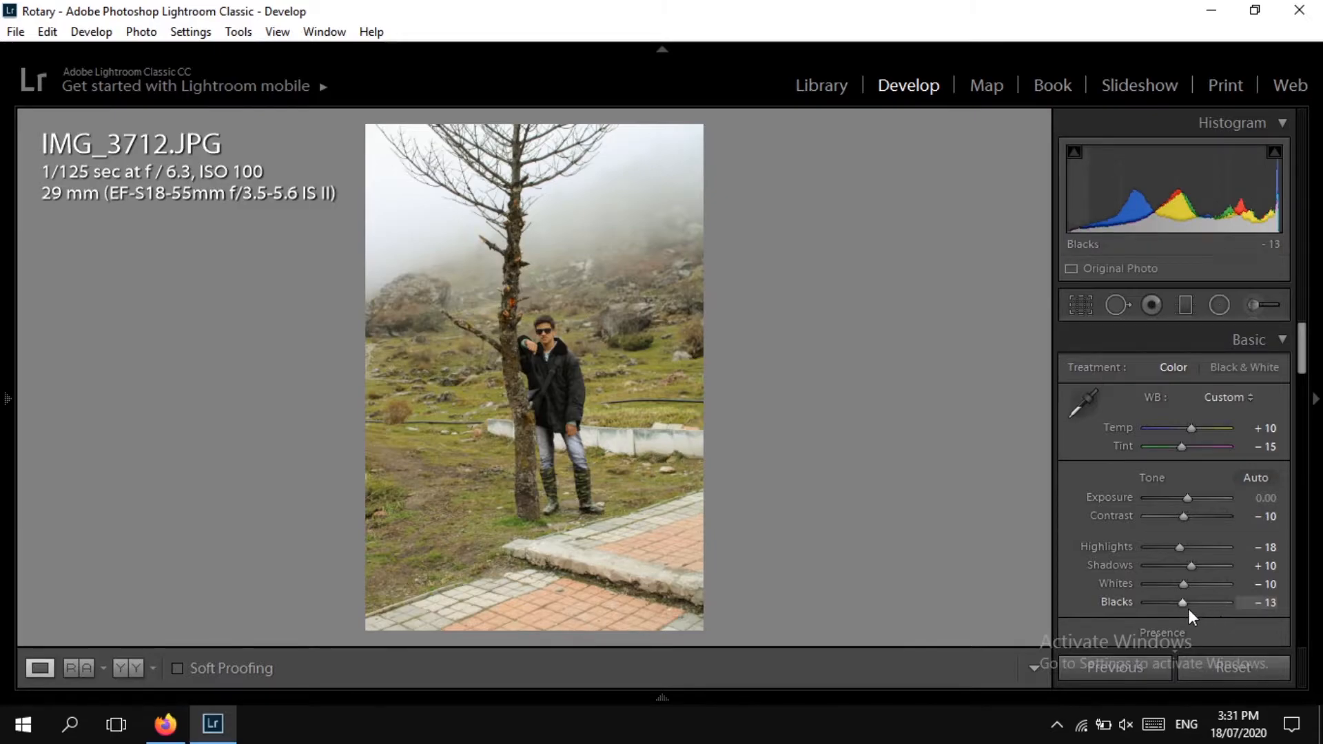
Step: Set the photo's Clarity to +10 and Vibrance to +25
scroll(1232, 627, down, 2)
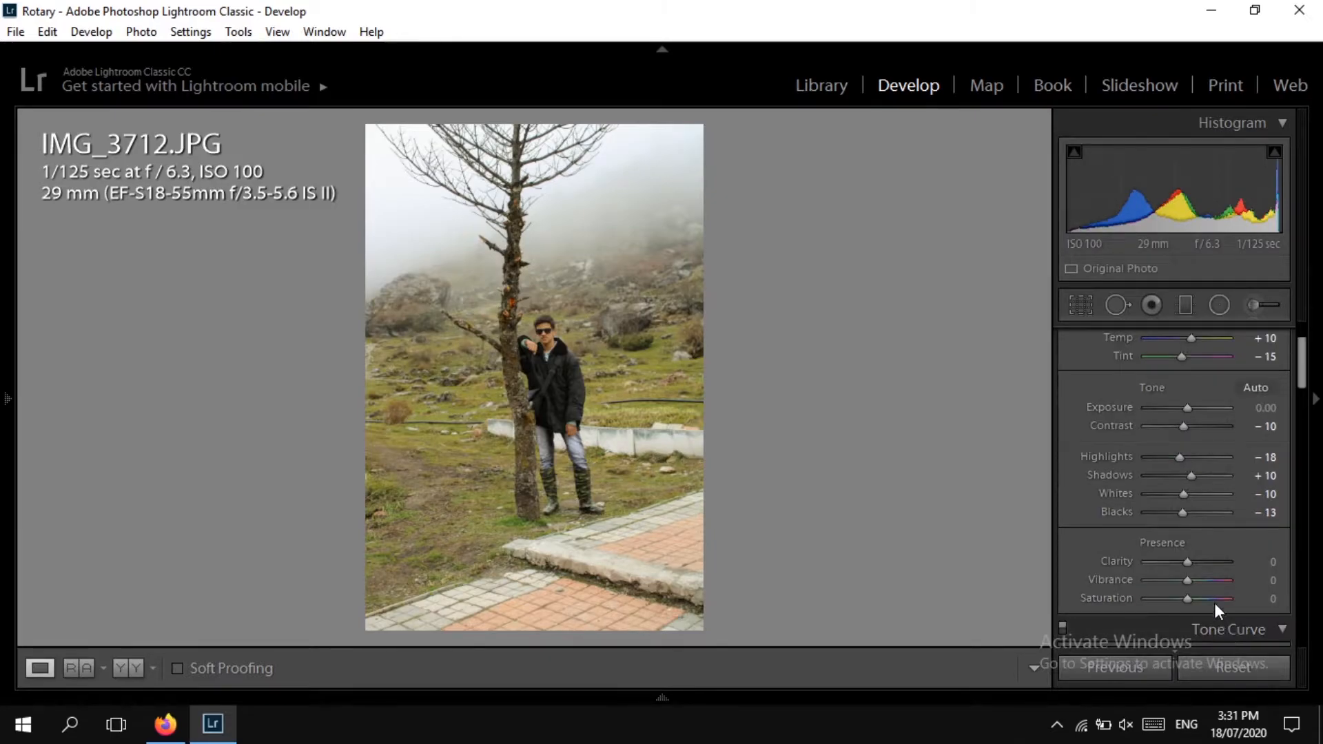
click(1192, 562)
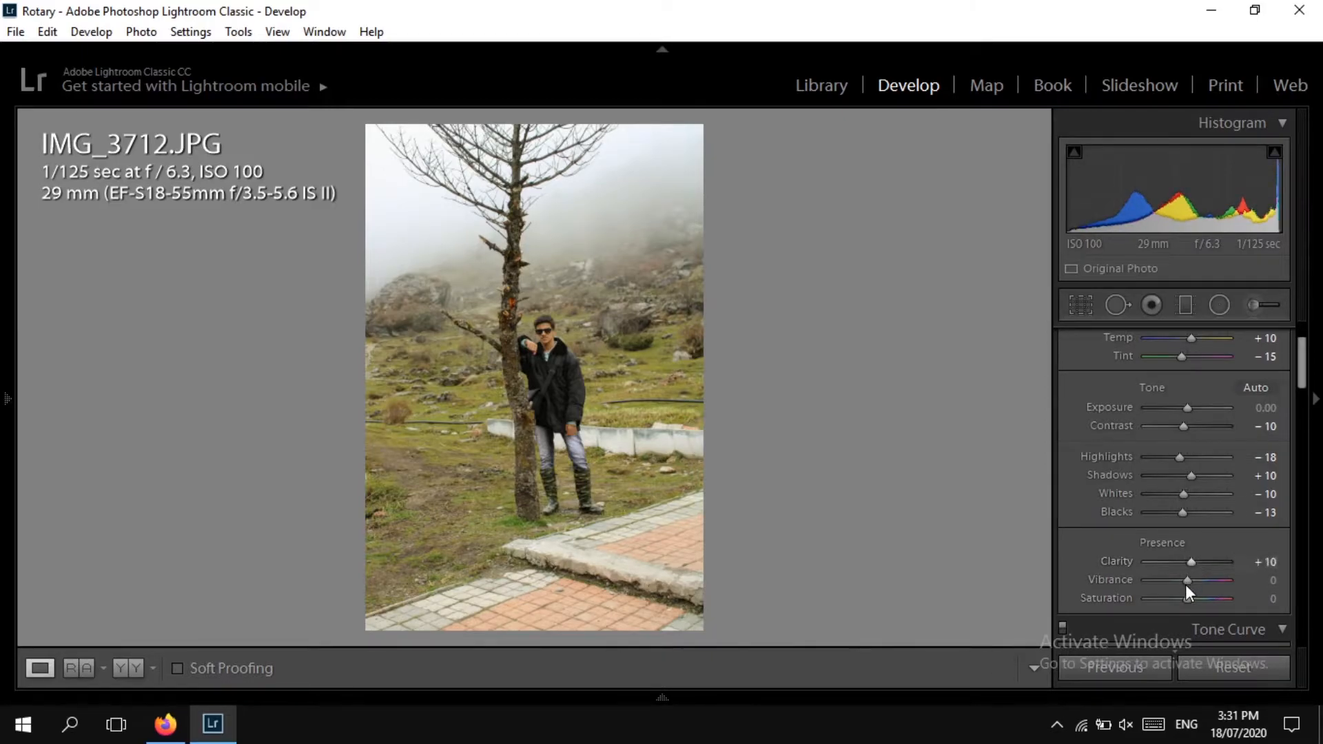
drag(1186, 586, 1190, 587)
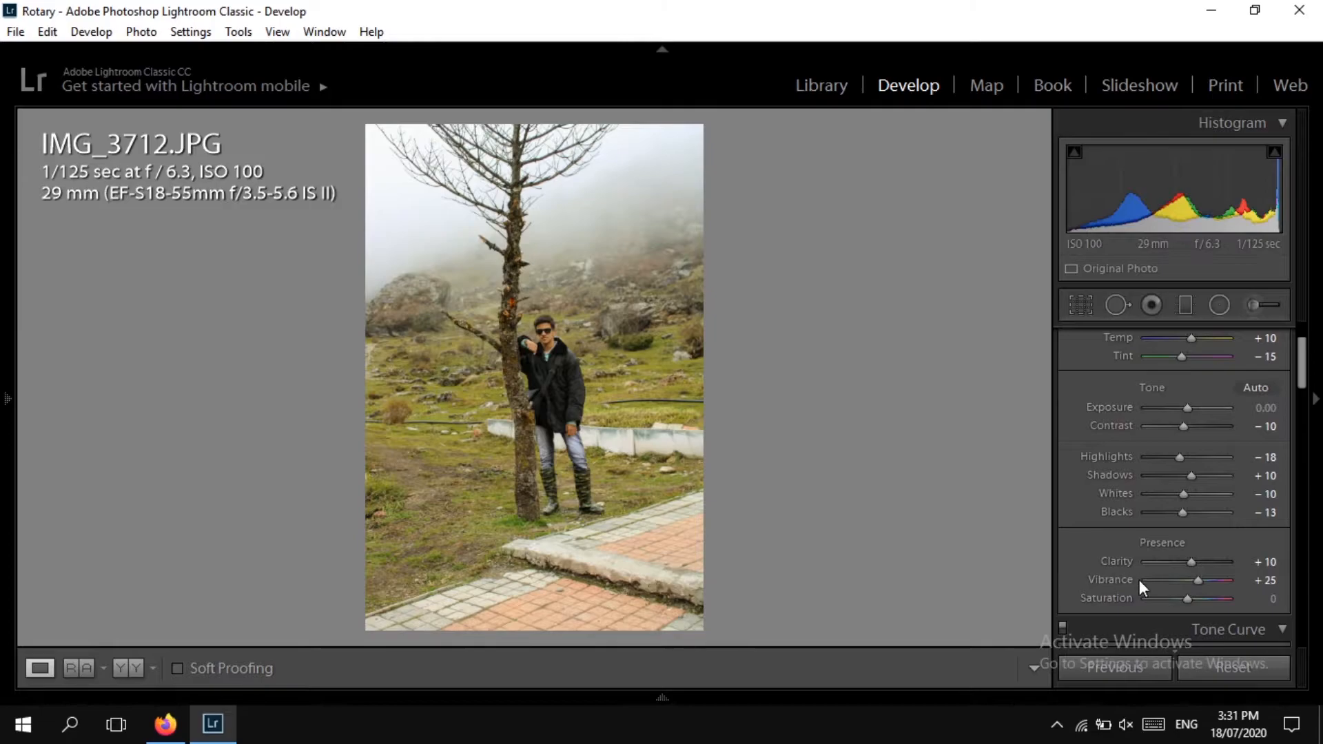
Step: Lower the photo's overall Saturation to -25
drag(1189, 598, 1188, 599)
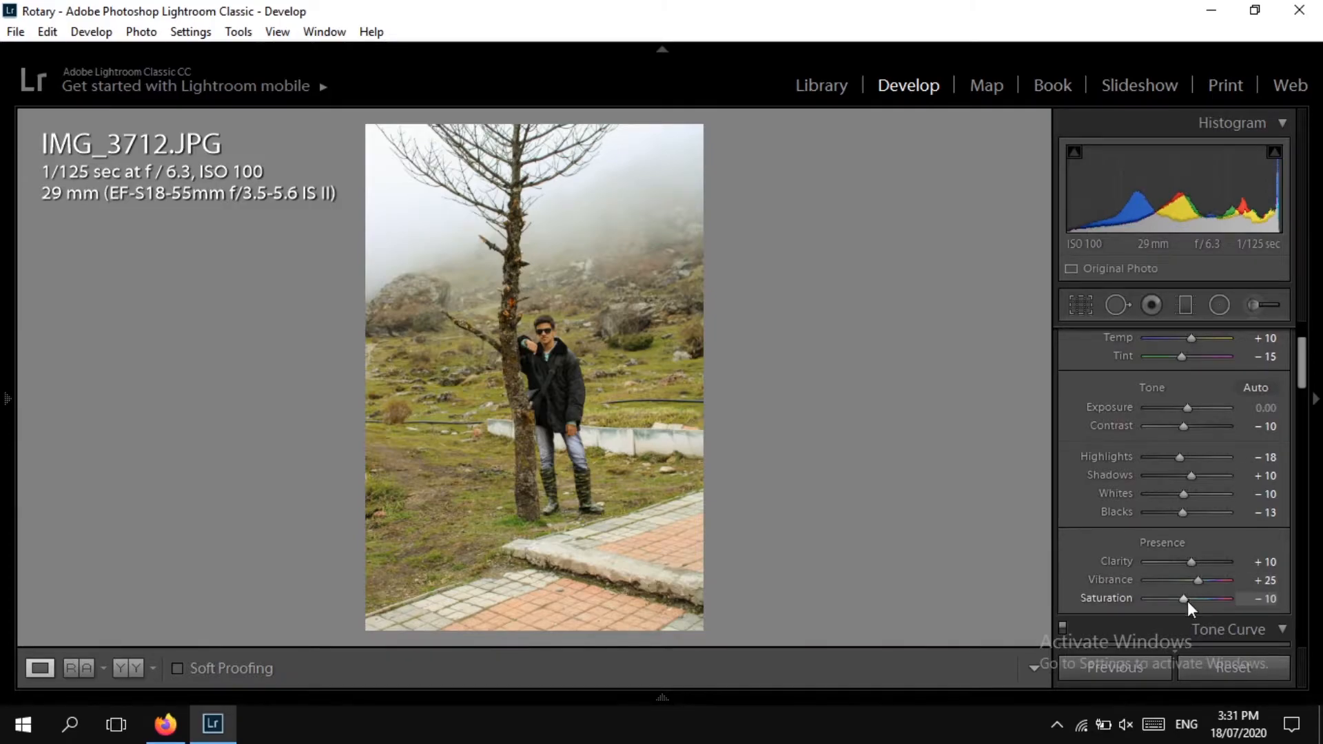
key(Down)
key(Down)
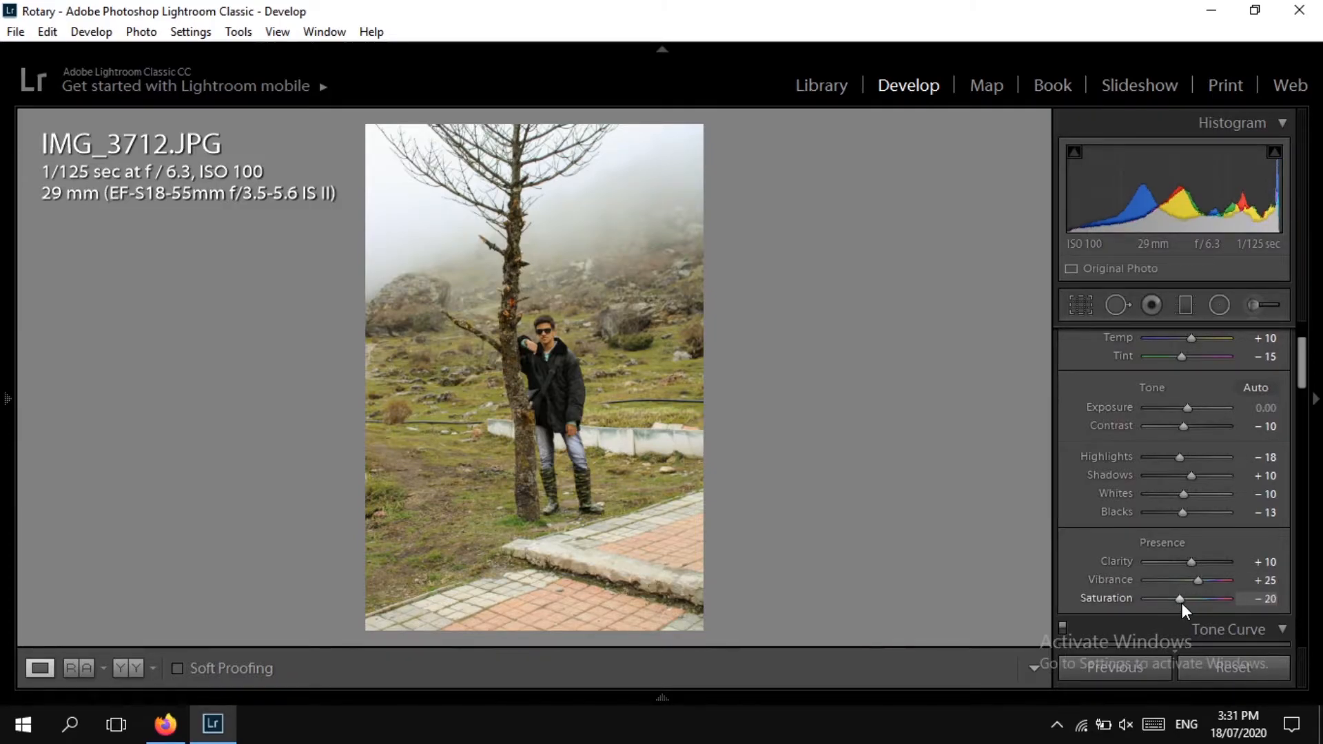
key(Down)
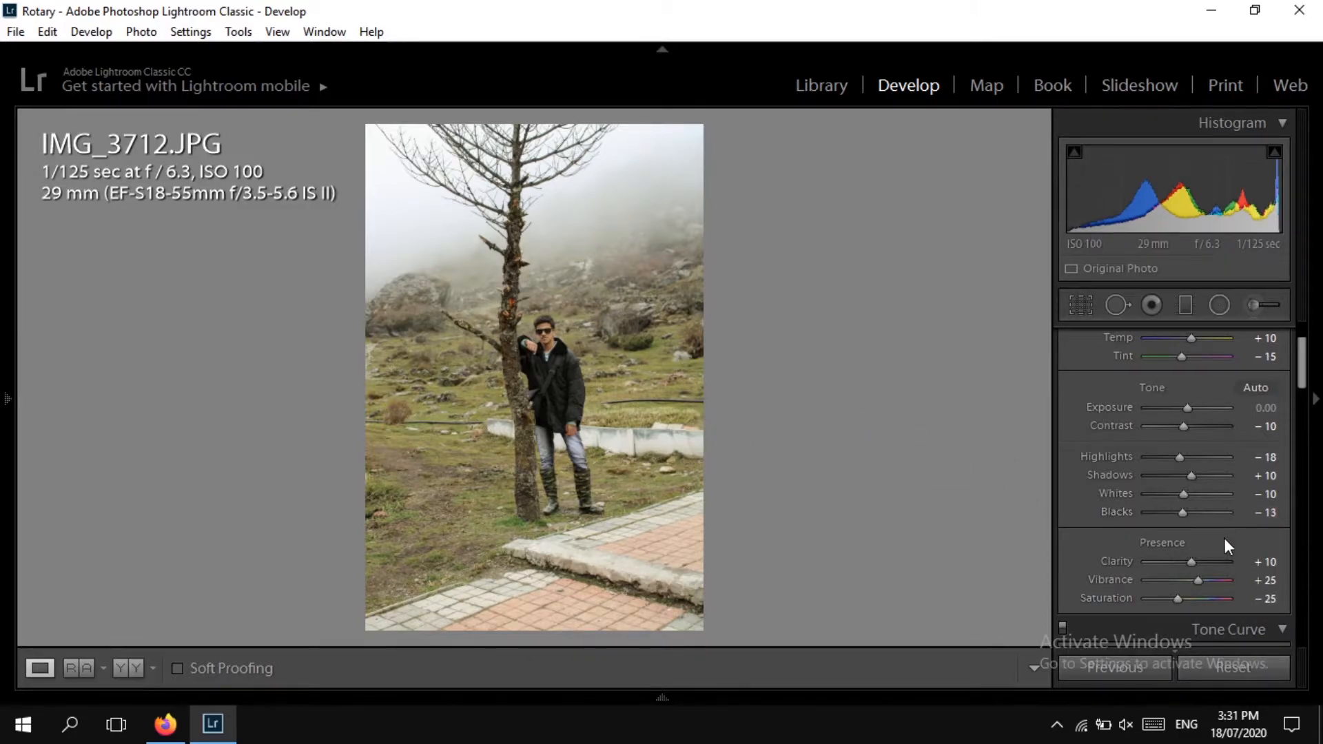
Step: Set the tone curve to the RGB channel and add control points in the shadows, midtones and highlights
scroll(1267, 542, down, 2)
click(1267, 541)
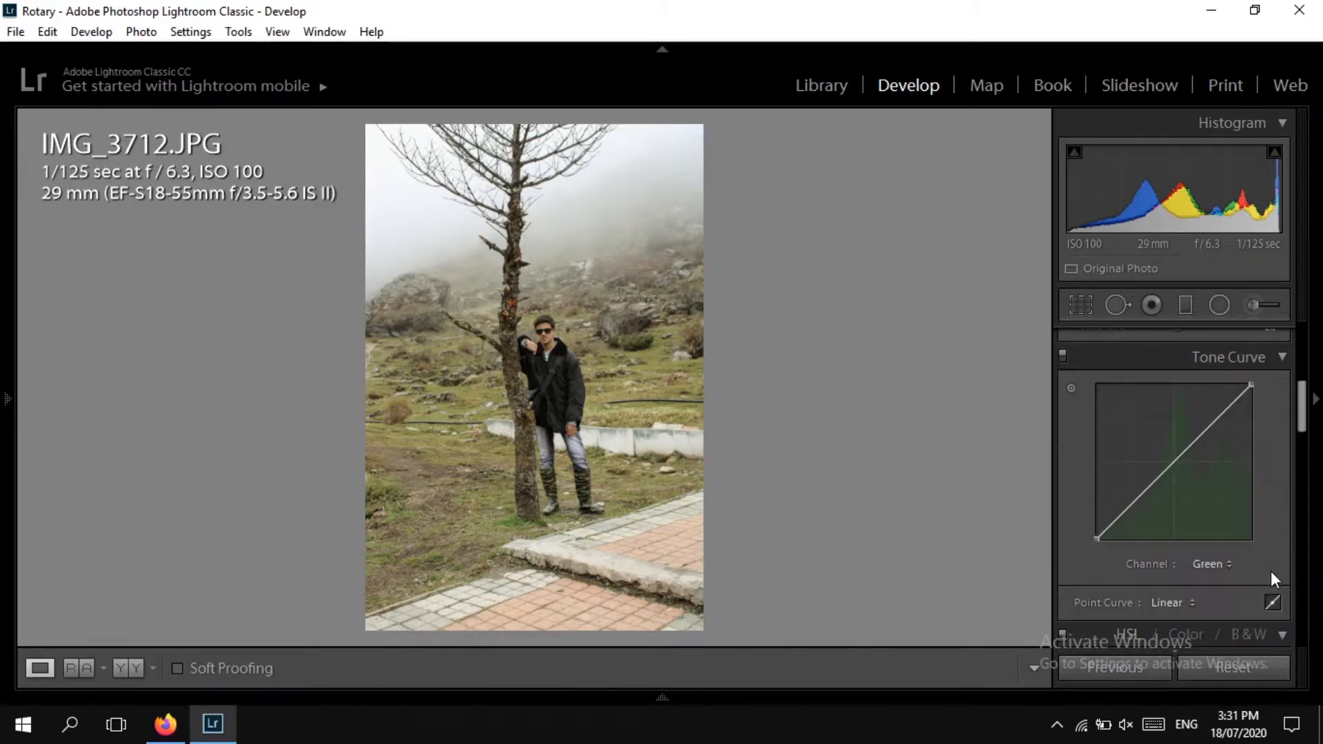
click(1209, 565)
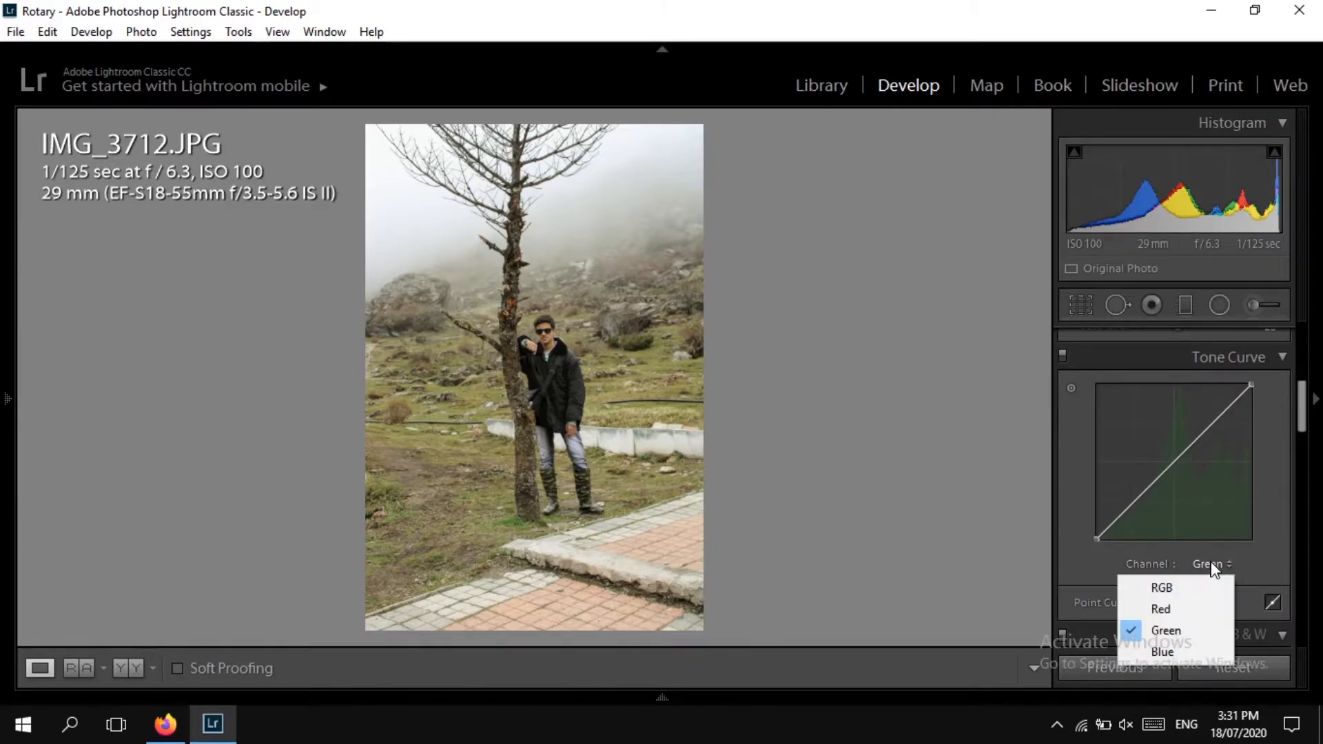
click(1172, 591)
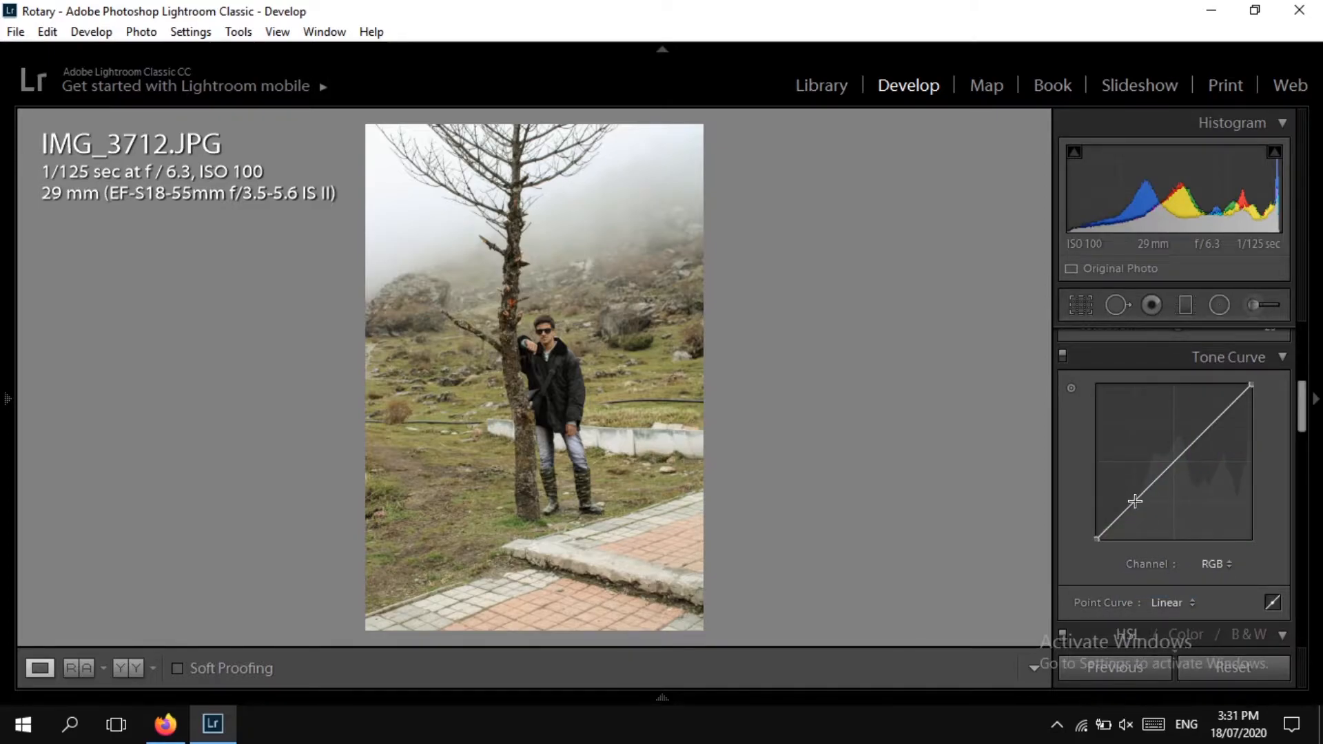
click(1134, 501)
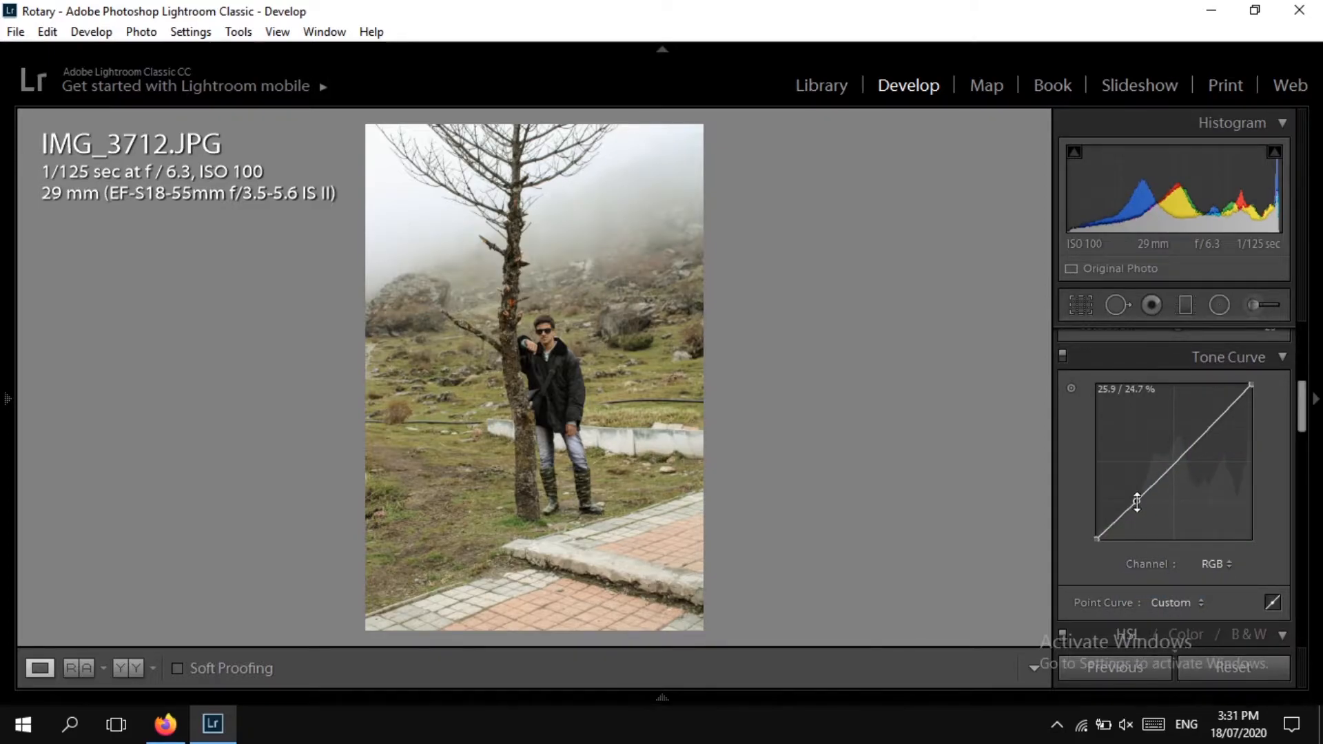
click(1173, 465)
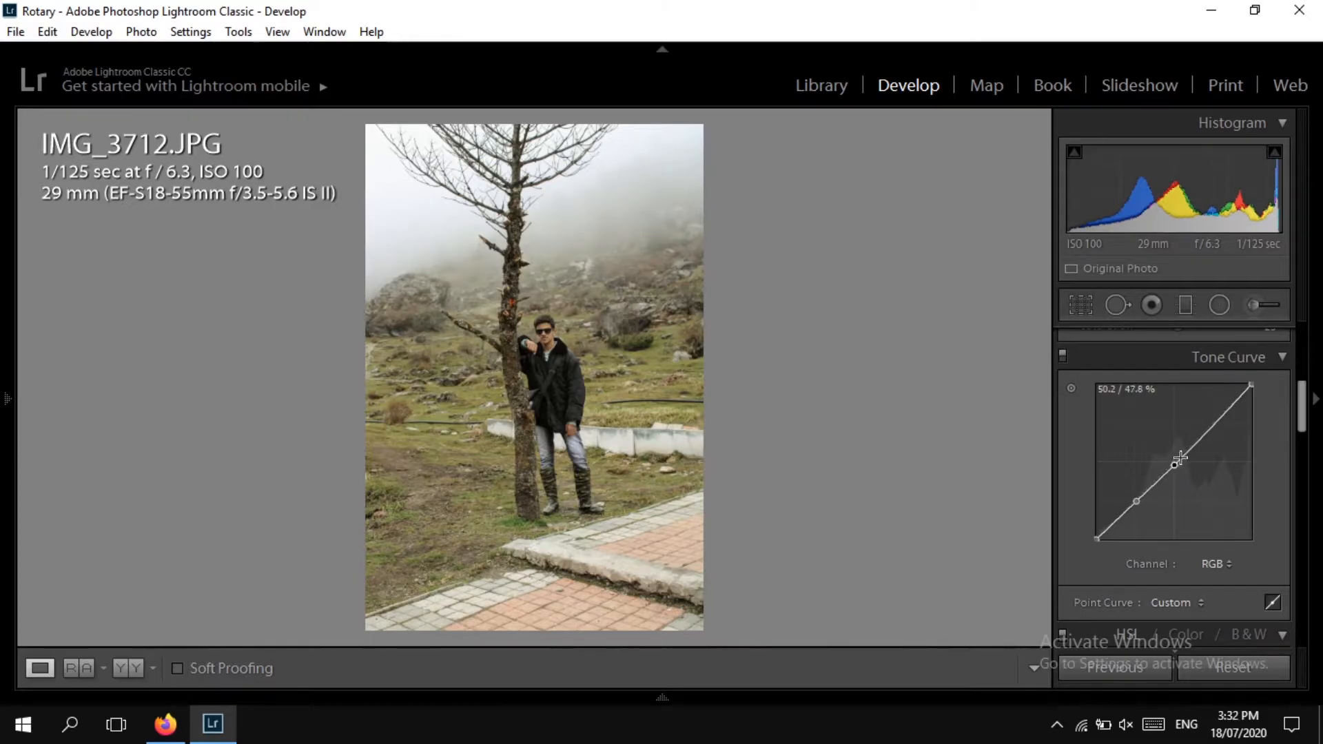
click(1216, 425)
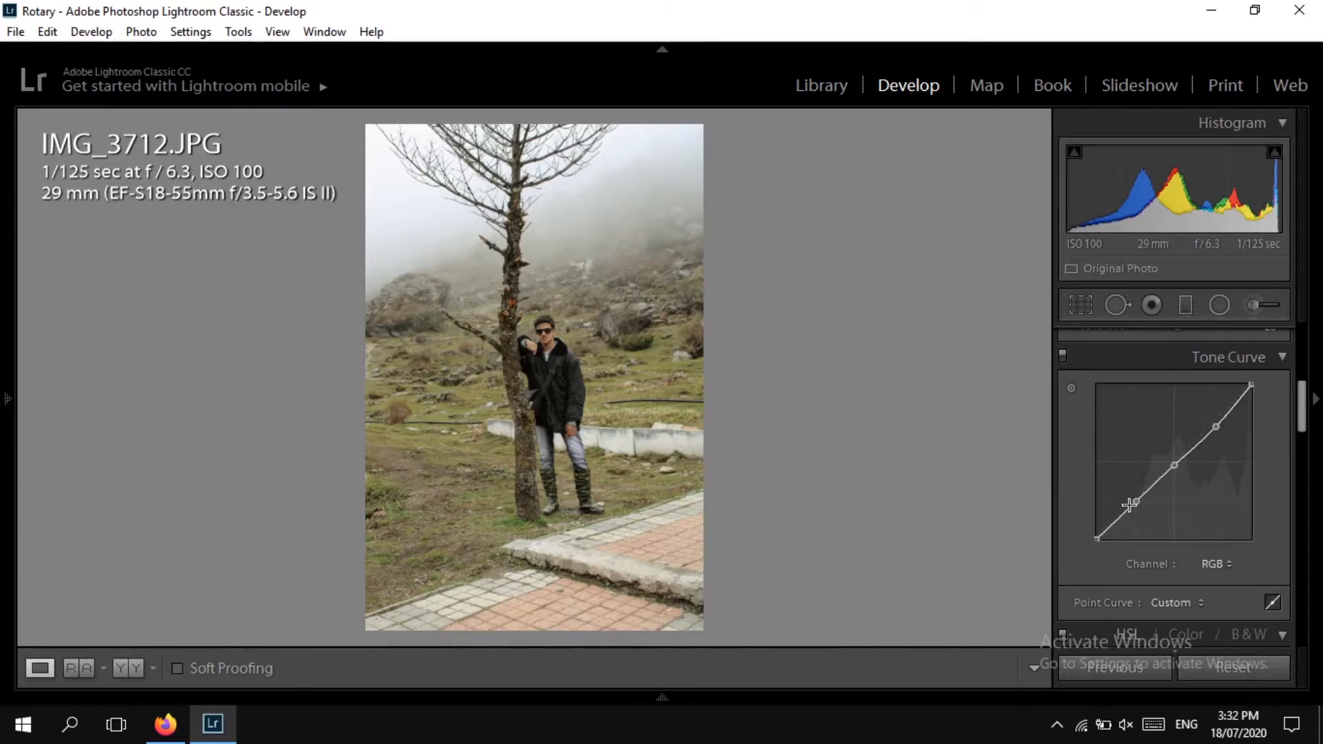
Step: Shape the RGB curve into a gentle S with lower shadows and higher highlights, lifting the black end point slightly
drag(1136, 501, 1135, 509)
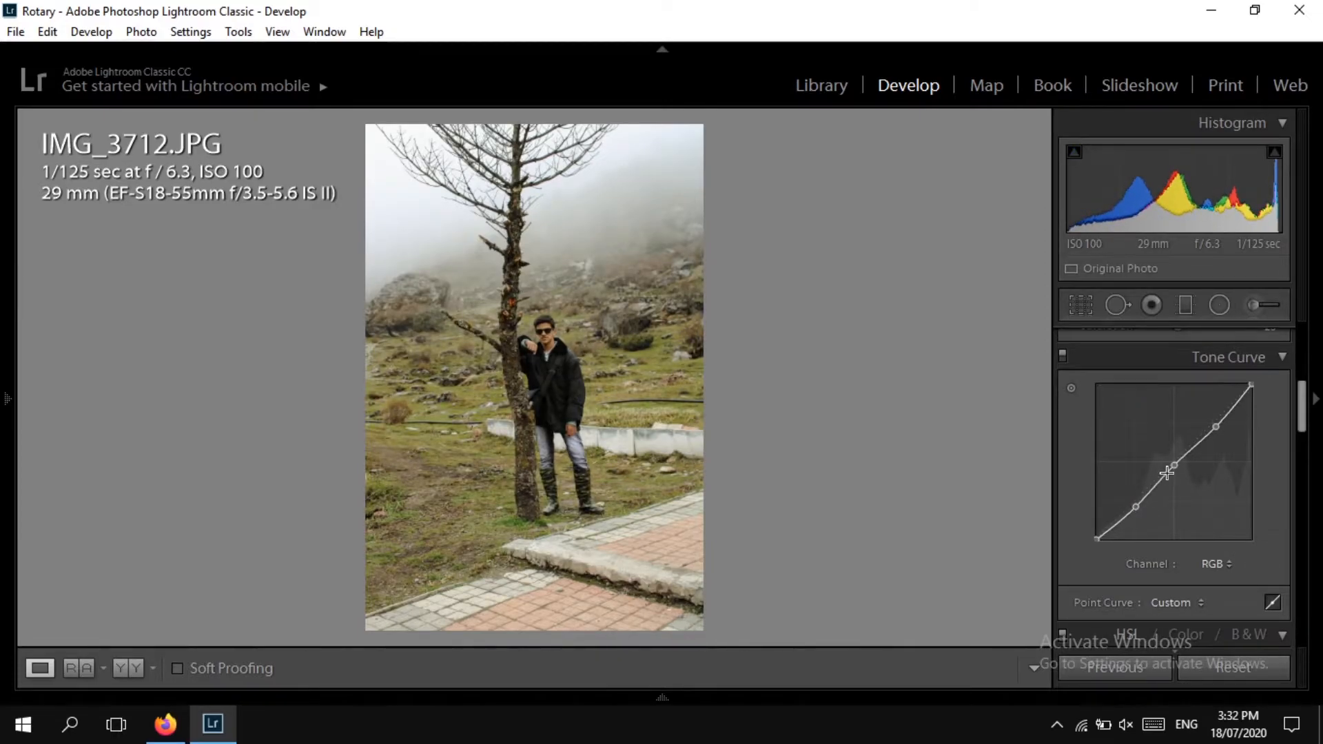
drag(1172, 465, 1214, 417)
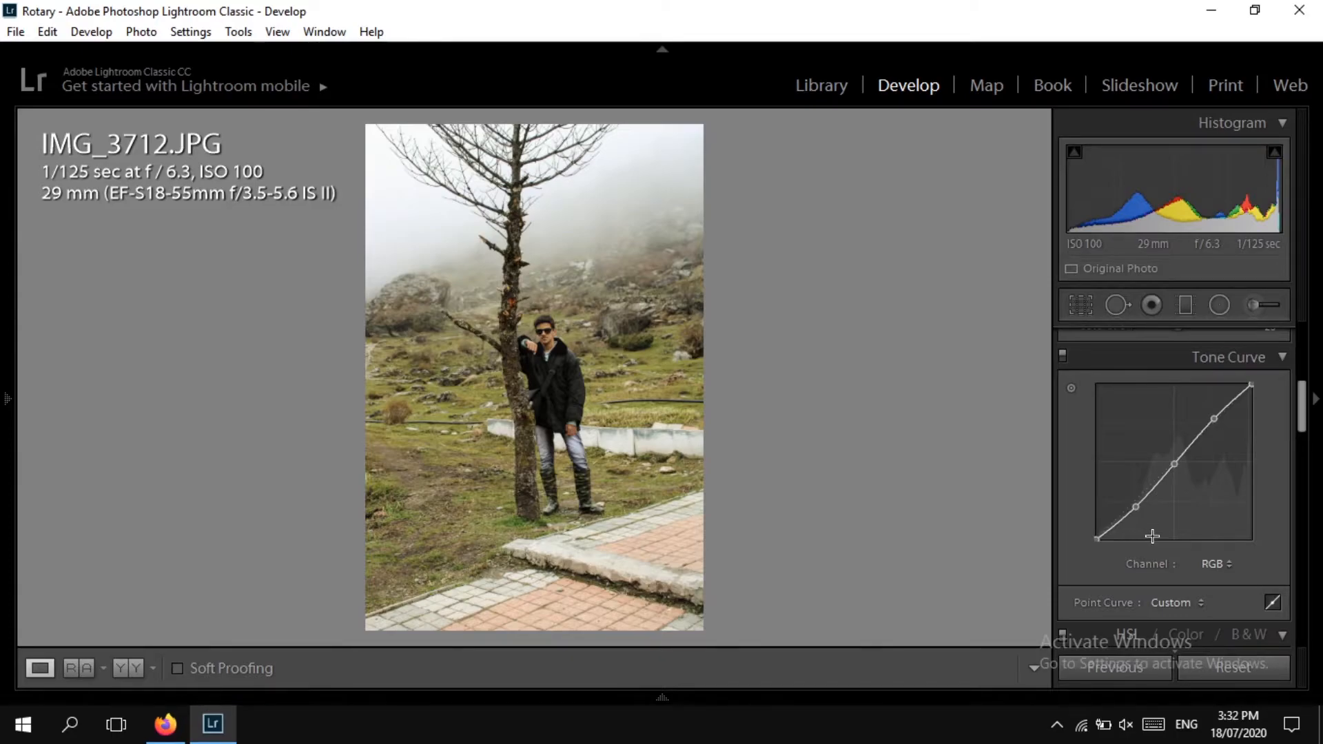
click(1098, 541)
drag(1097, 538, 1094, 535)
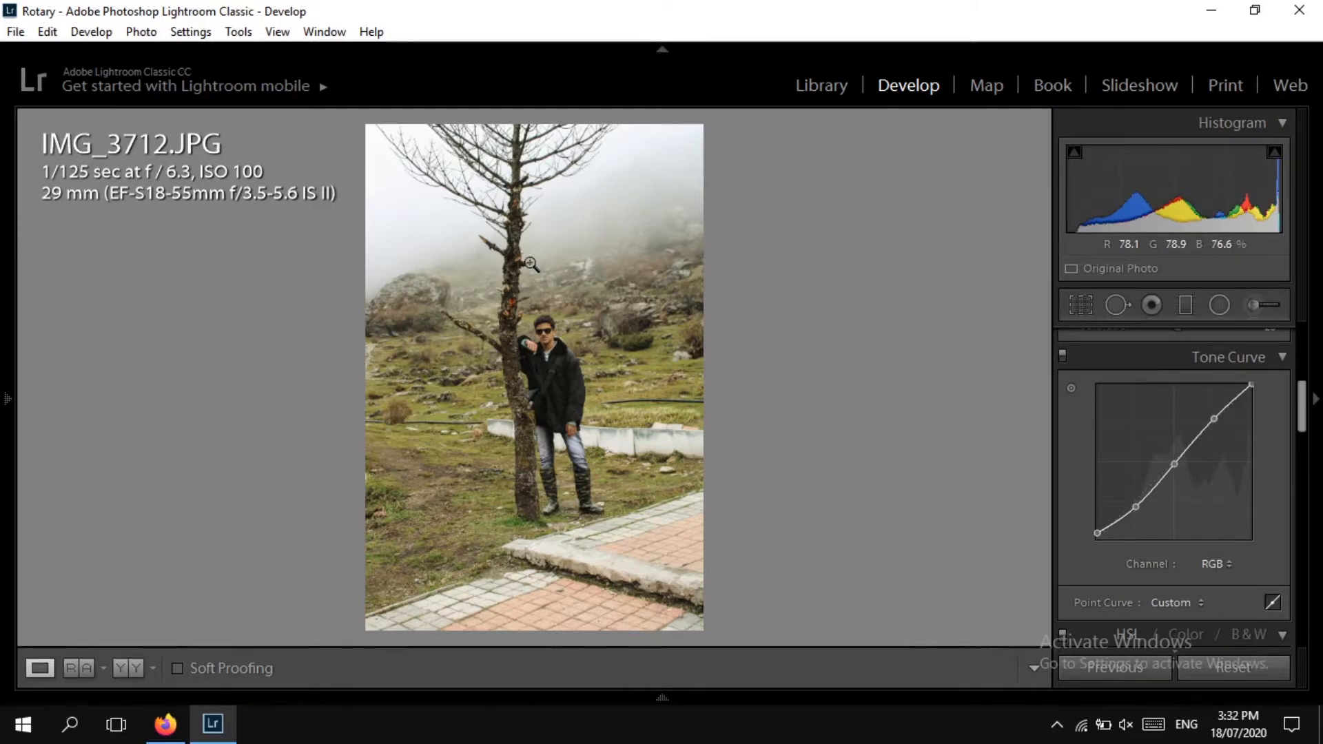
Step: Shift the Yellow hue to +25 in the HSL adjustments
scroll(1176, 554, down, 2)
scroll(1199, 543, down, 2)
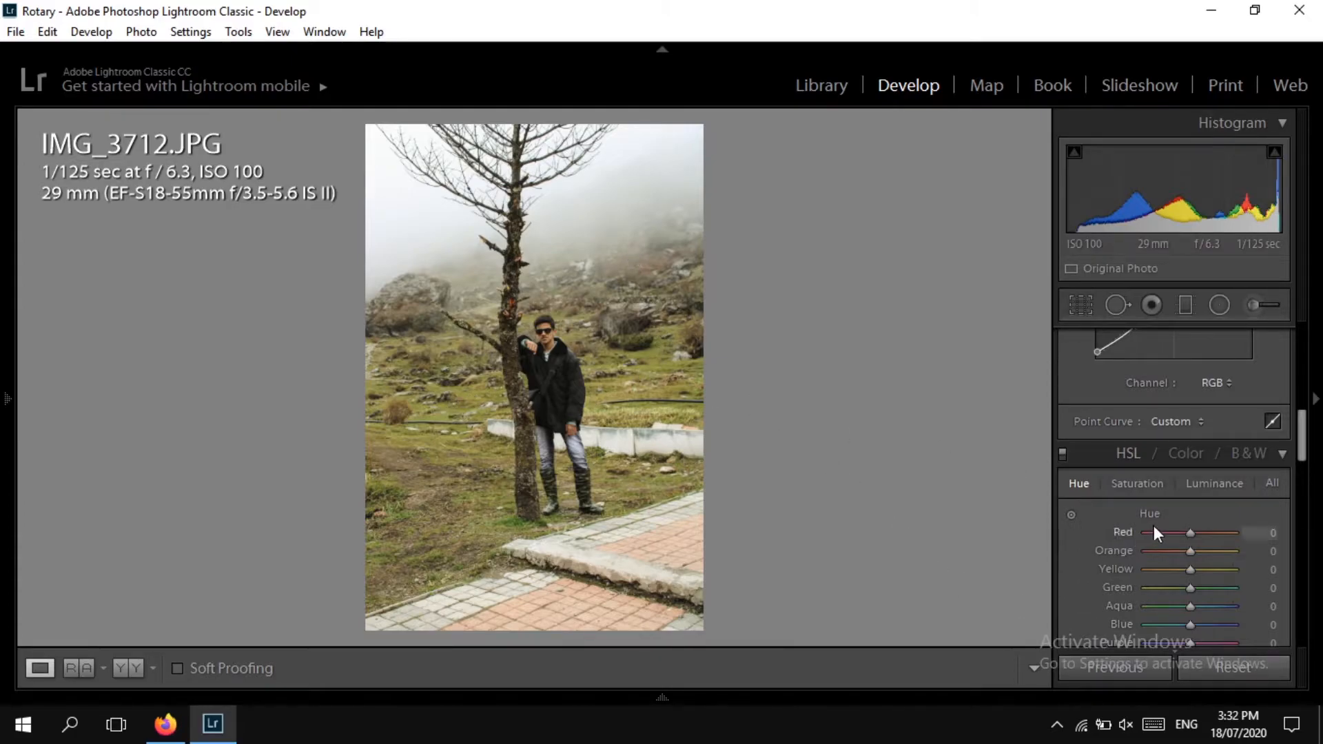
click(1194, 571)
key(Up)
key(Up)
key(Up)
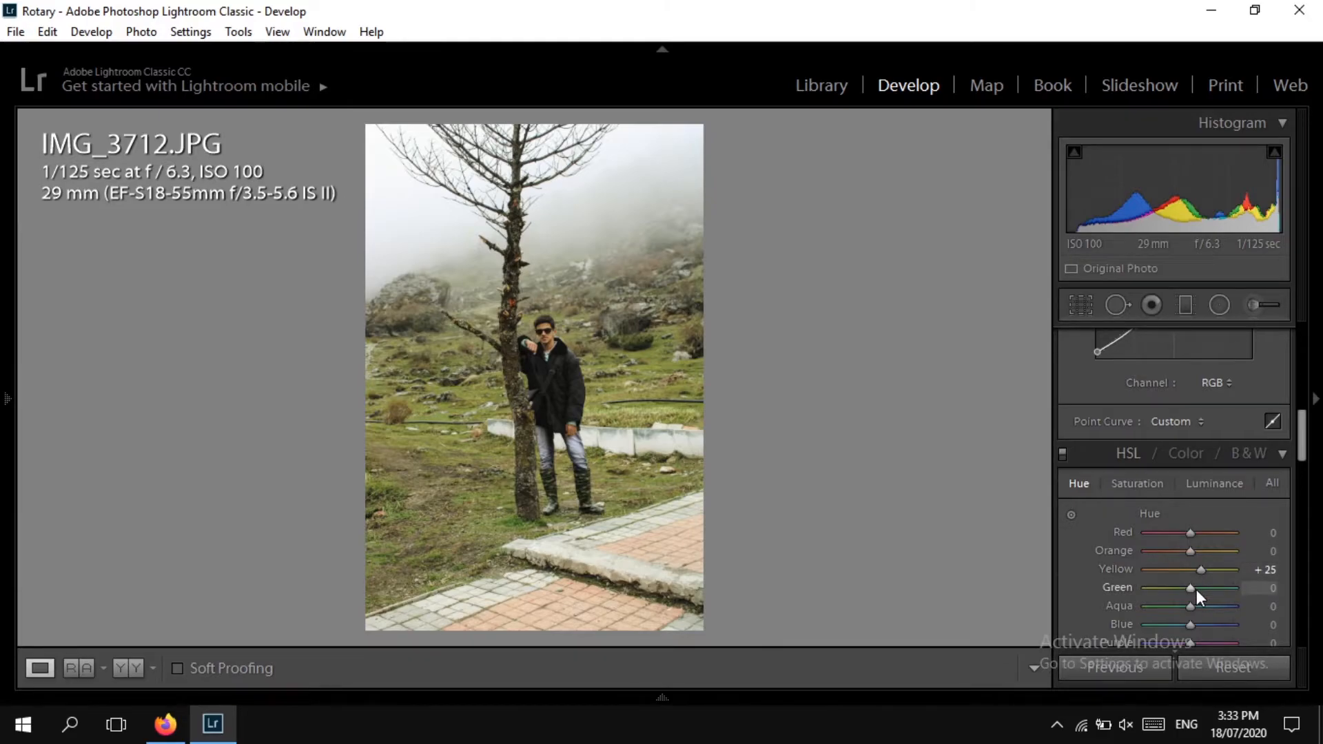
Step: Set the HSL hue values to -35 for Green, -20 for Aqua and -15 for Blue
key(Down)
key(Down)
key(Down)
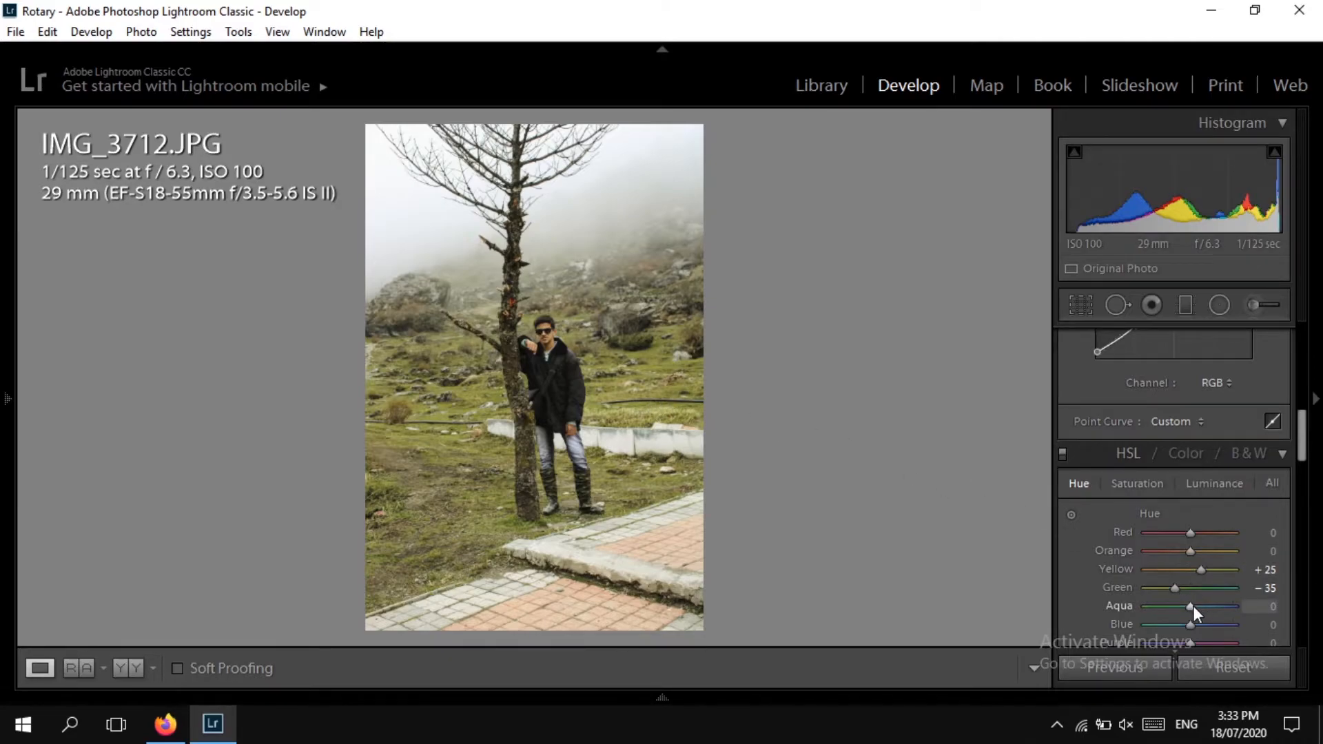
scroll(1192, 605, down, 1)
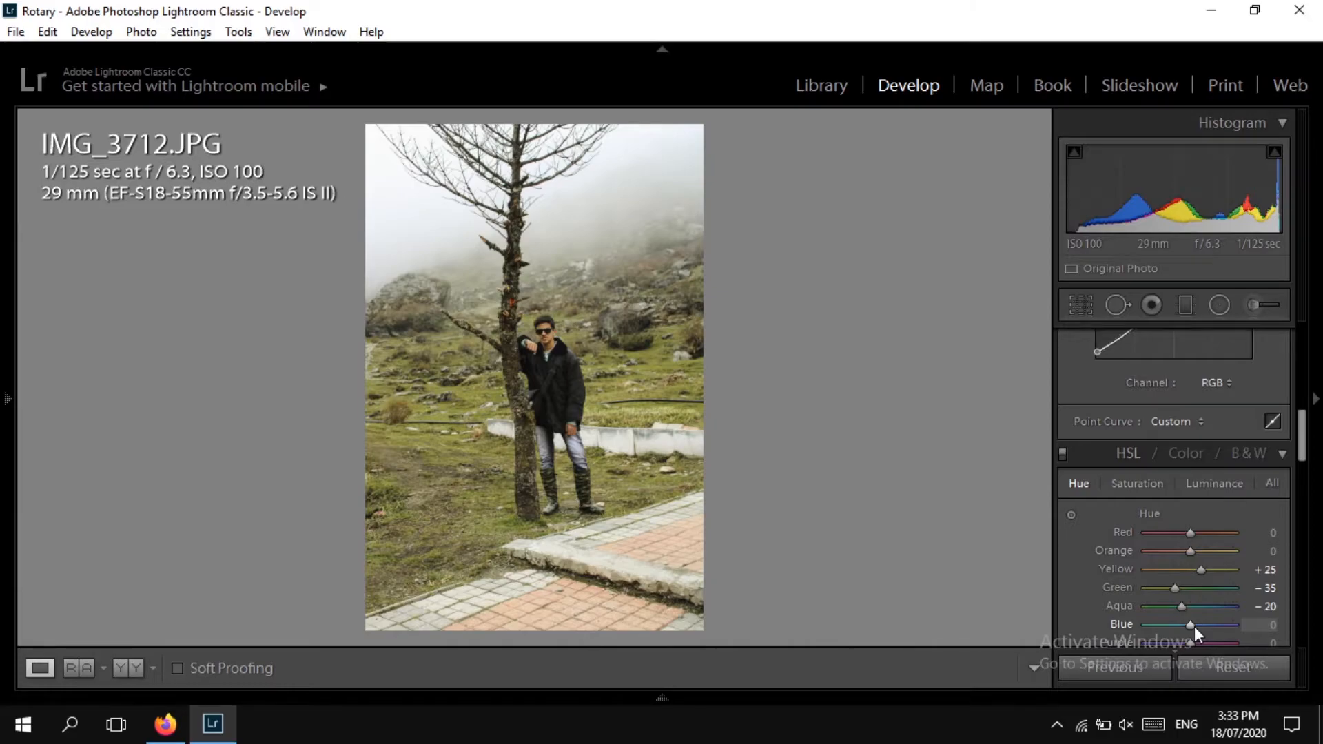
scroll(1193, 627, down, 2)
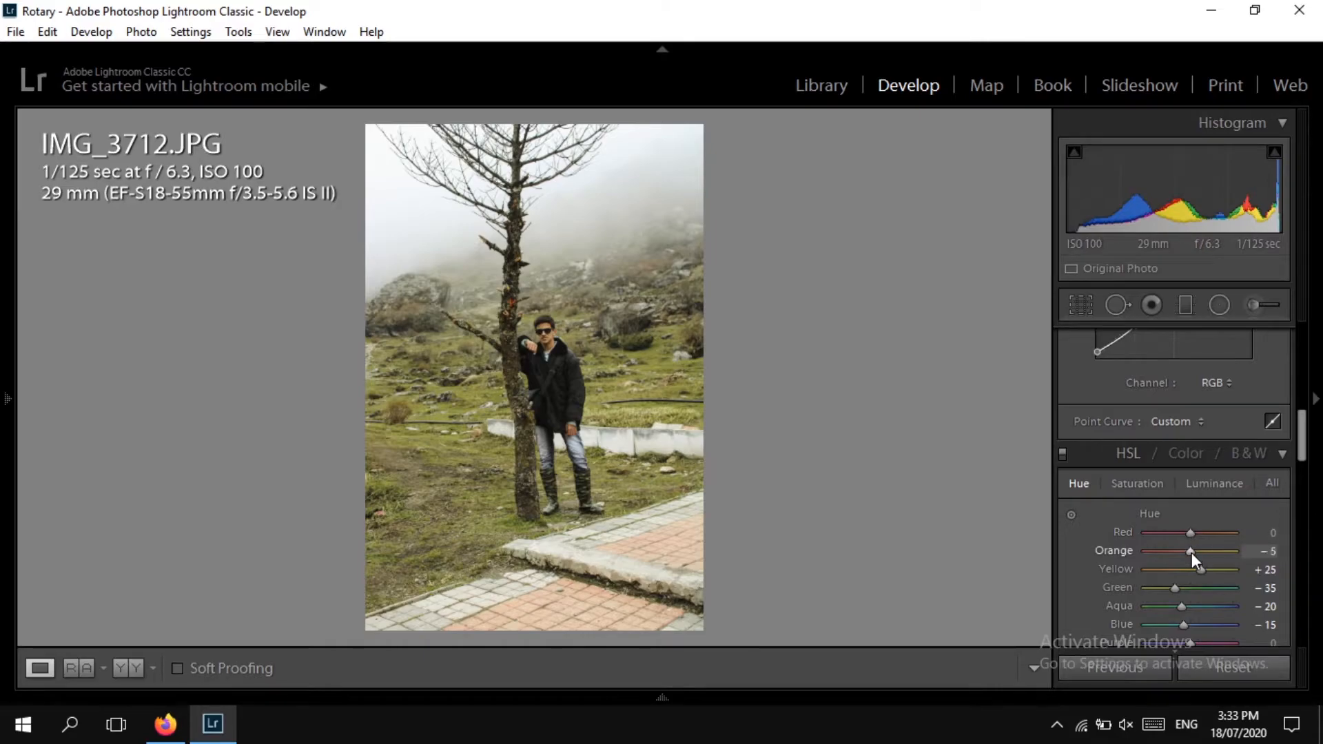
Step: Set the Orange hue to -15 and inspect the skin tones on the man's face up close
scroll(1192, 552, down, 1)
scroll(1192, 552, down, 1)
click(545, 334)
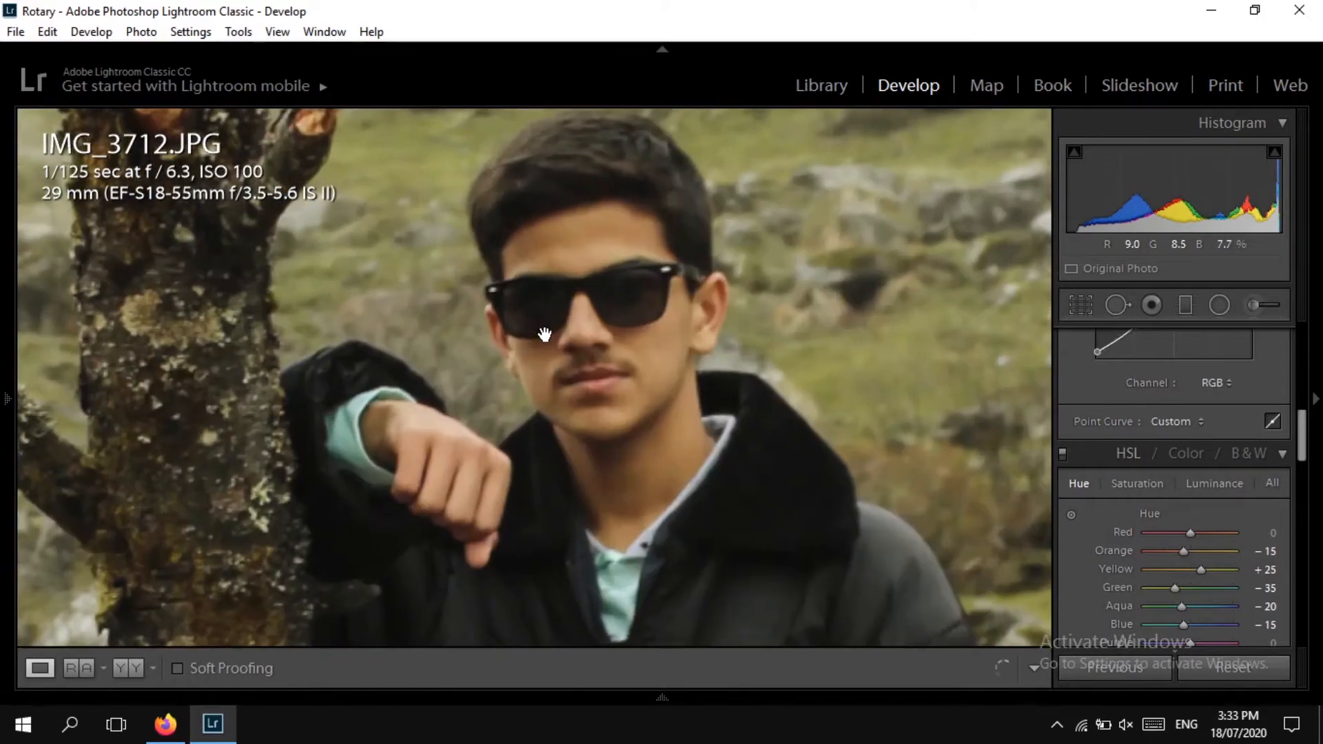
right_click(616, 355)
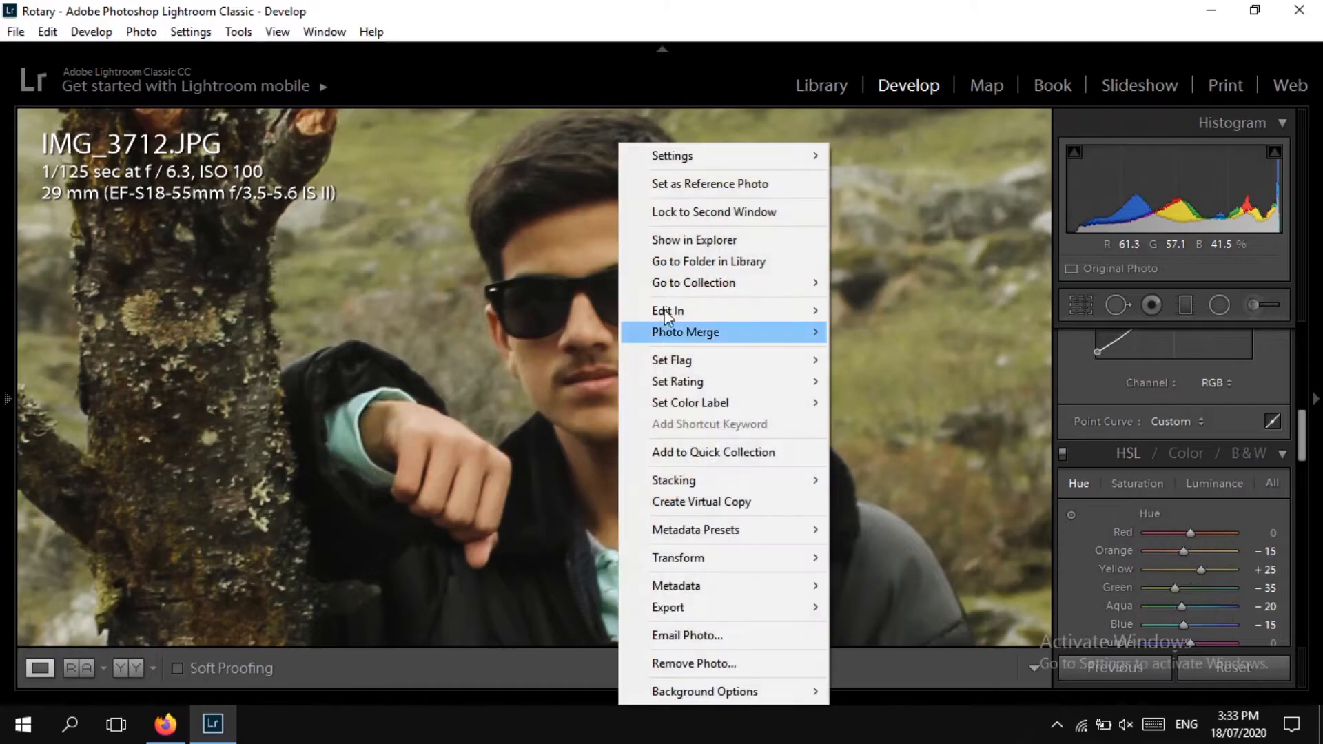
key(Escape)
click(487, 282)
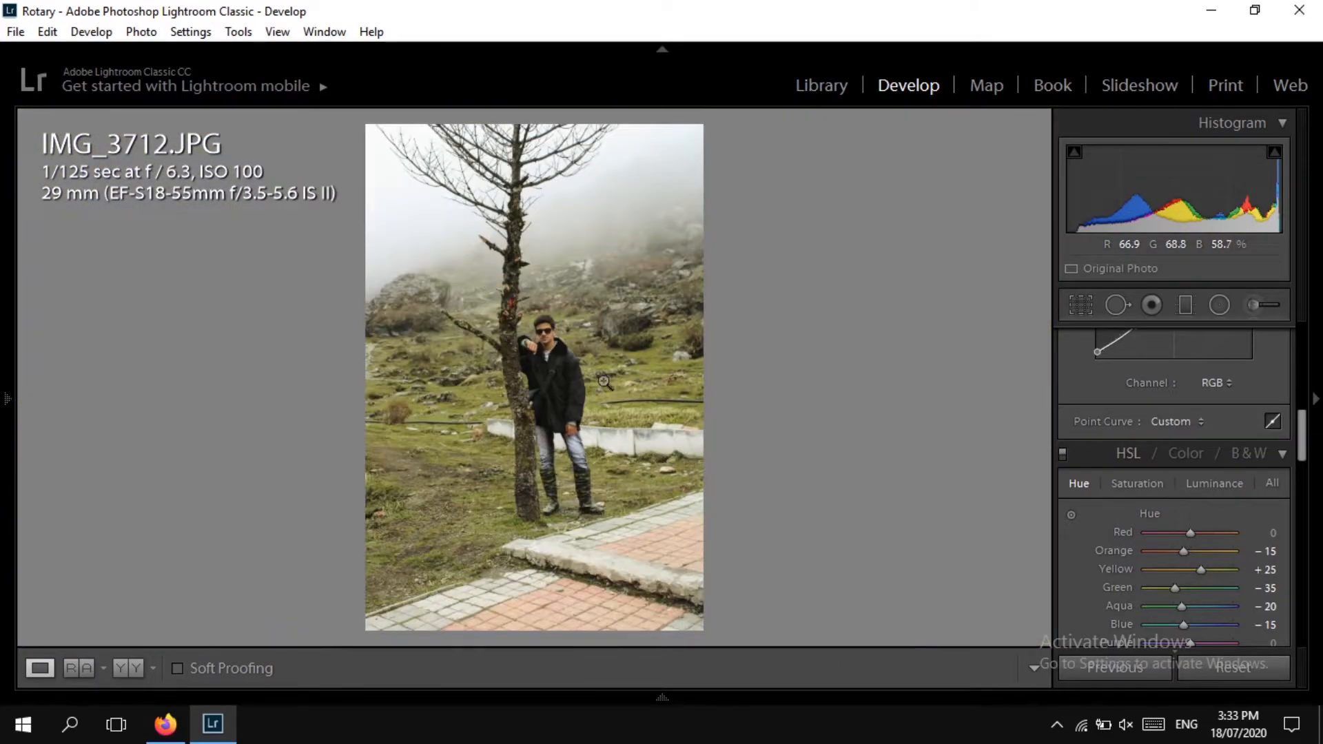
Step: Lower the Orange saturation to -15 in the HSL adjustments
click(1134, 486)
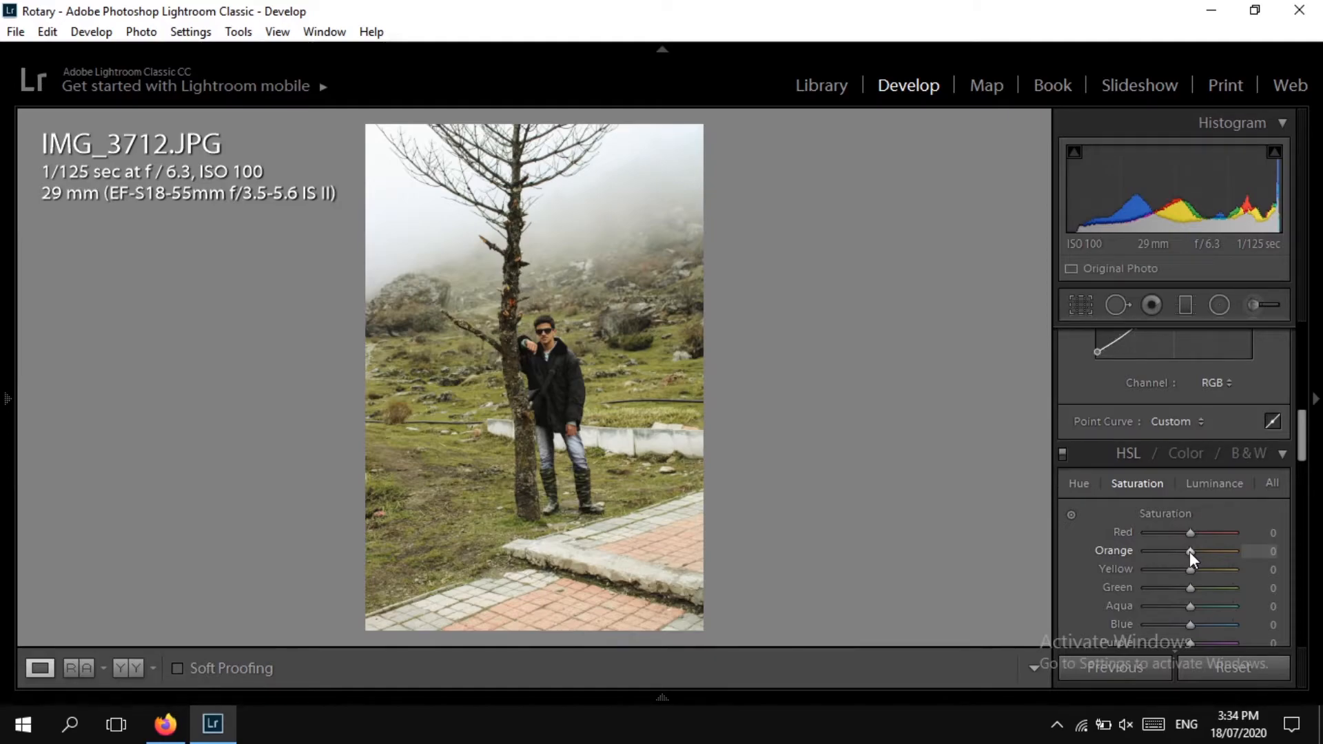
scroll(1189, 551, down, 2)
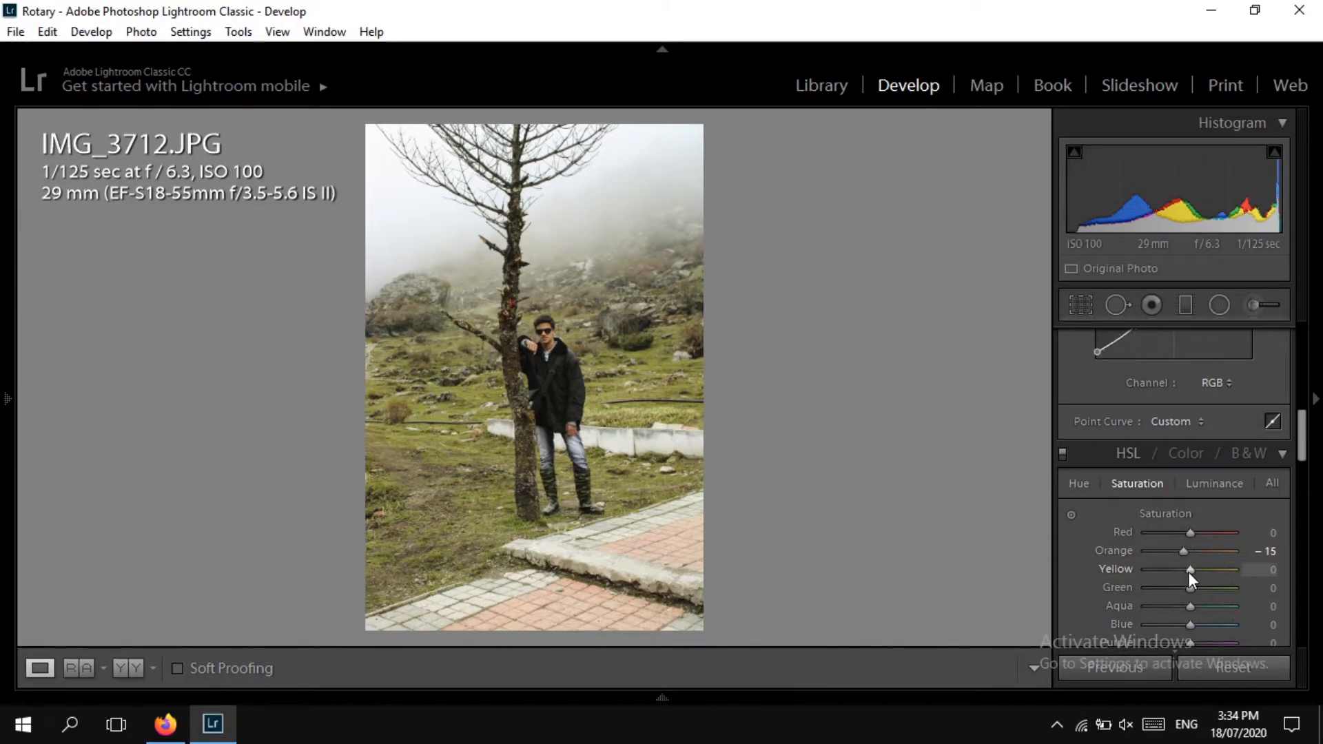
Step: Set the HSL saturation values to -34 for Yellow, +25 for Green and -35 for Aqua
scroll(1188, 571, down, 2)
scroll(1189, 570, down, 1)
scroll(1190, 570, down, 2)
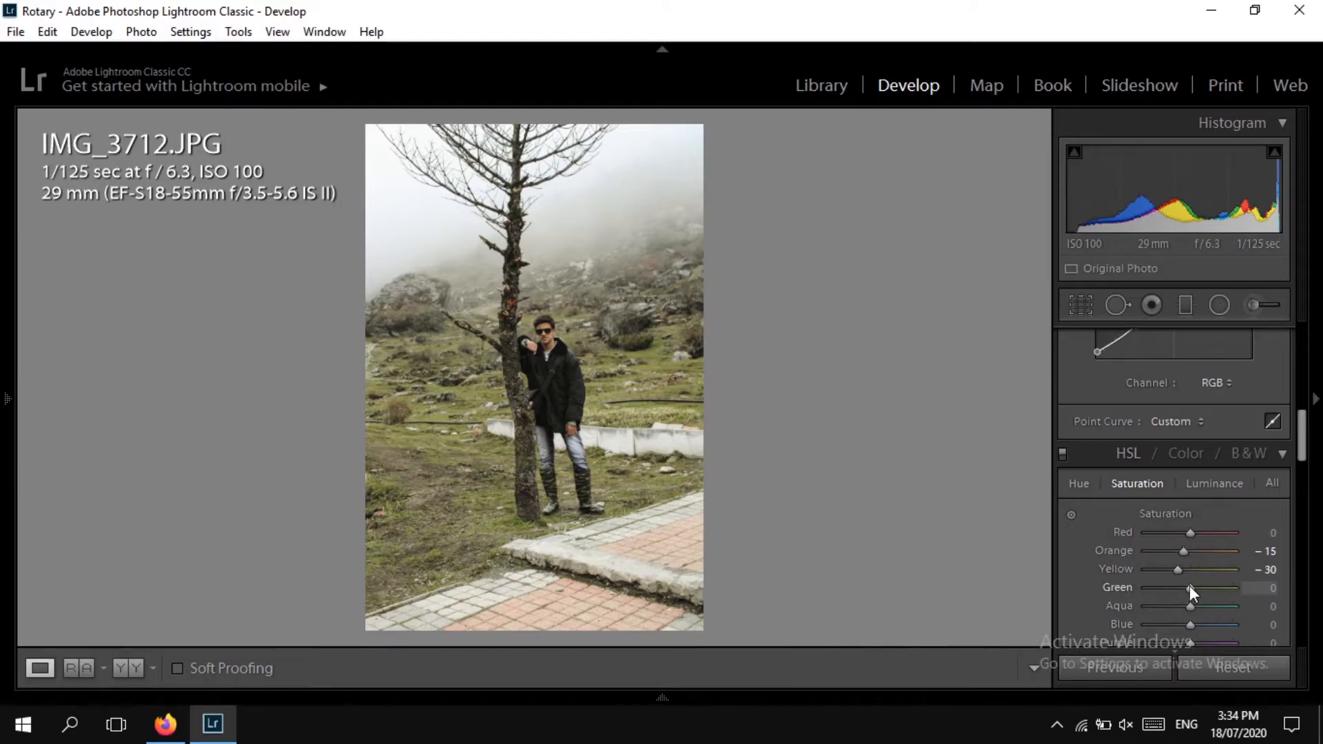
scroll(1189, 589, up, 2)
scroll(1193, 589, up, 2)
scroll(1182, 572, down, 2)
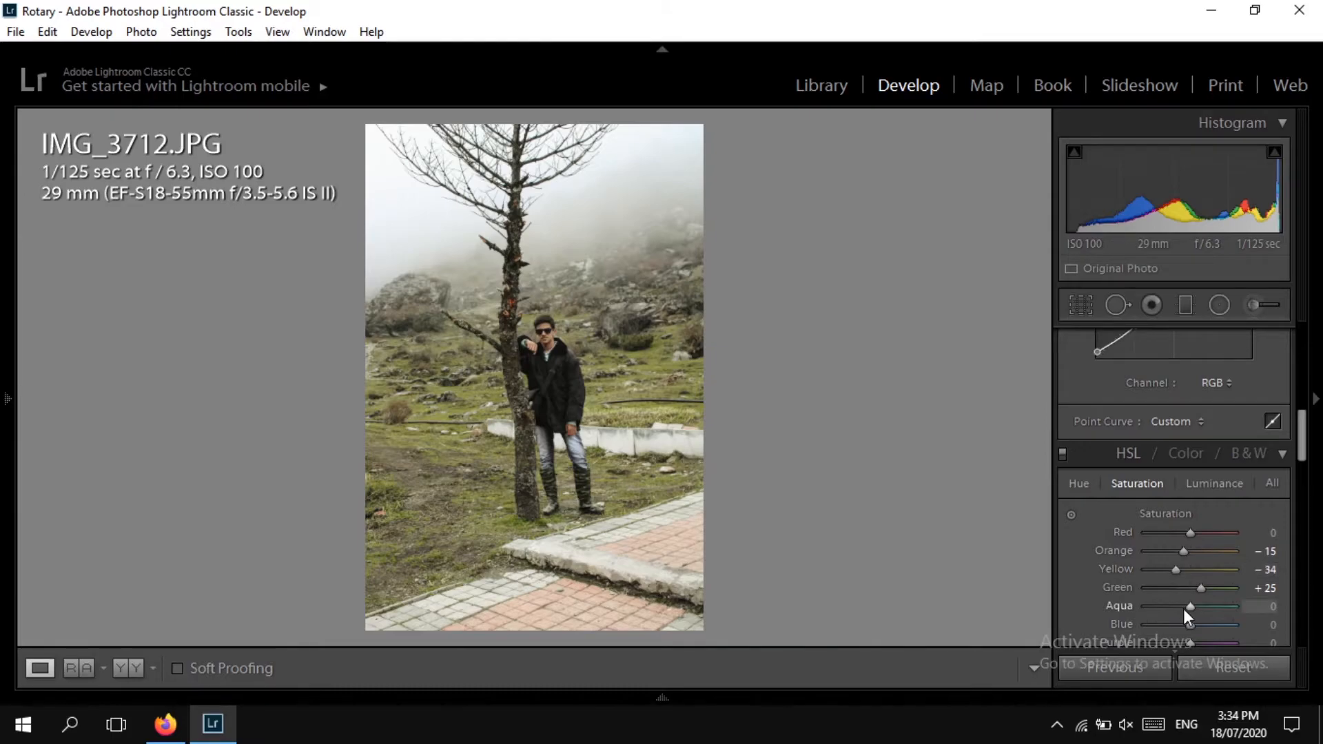
scroll(1187, 609, down, 8)
scroll(1251, 570, down, 3)
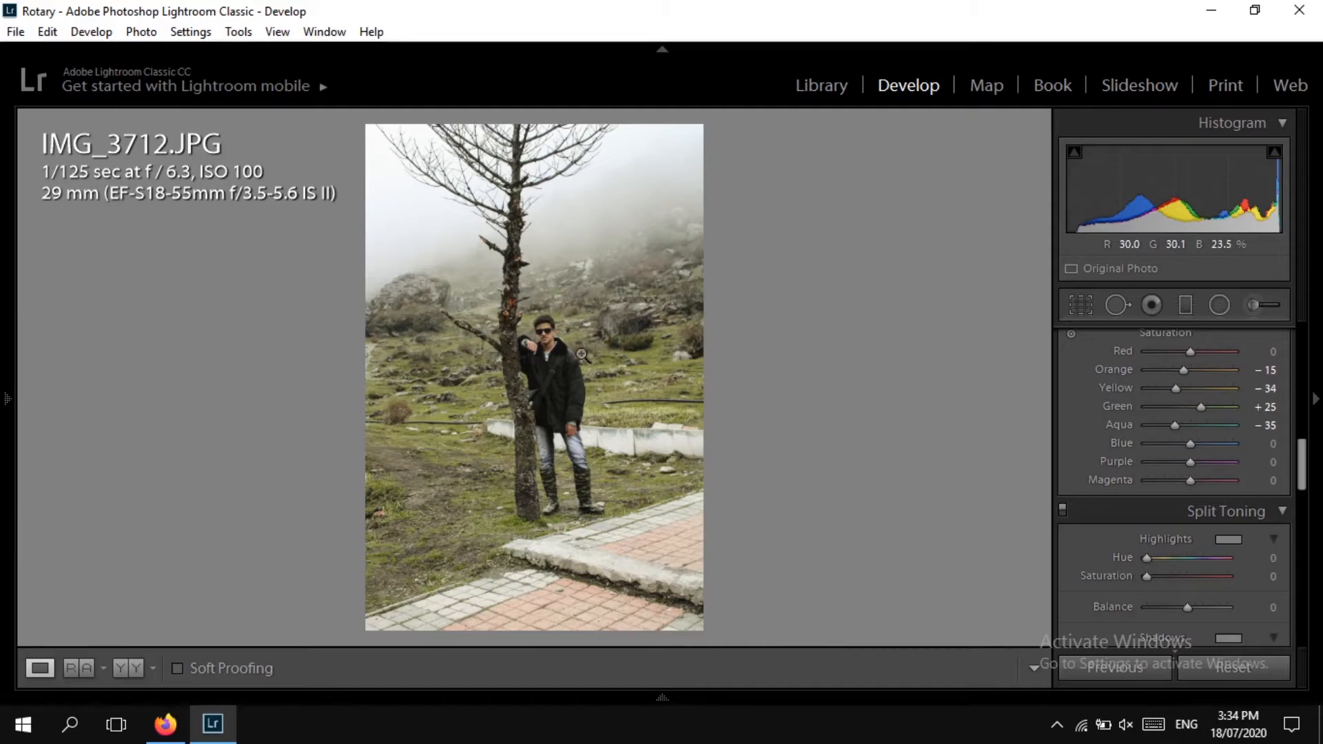
Step: Set the Orange saturation to -5 and compare the edit with the original photo
click(1187, 372)
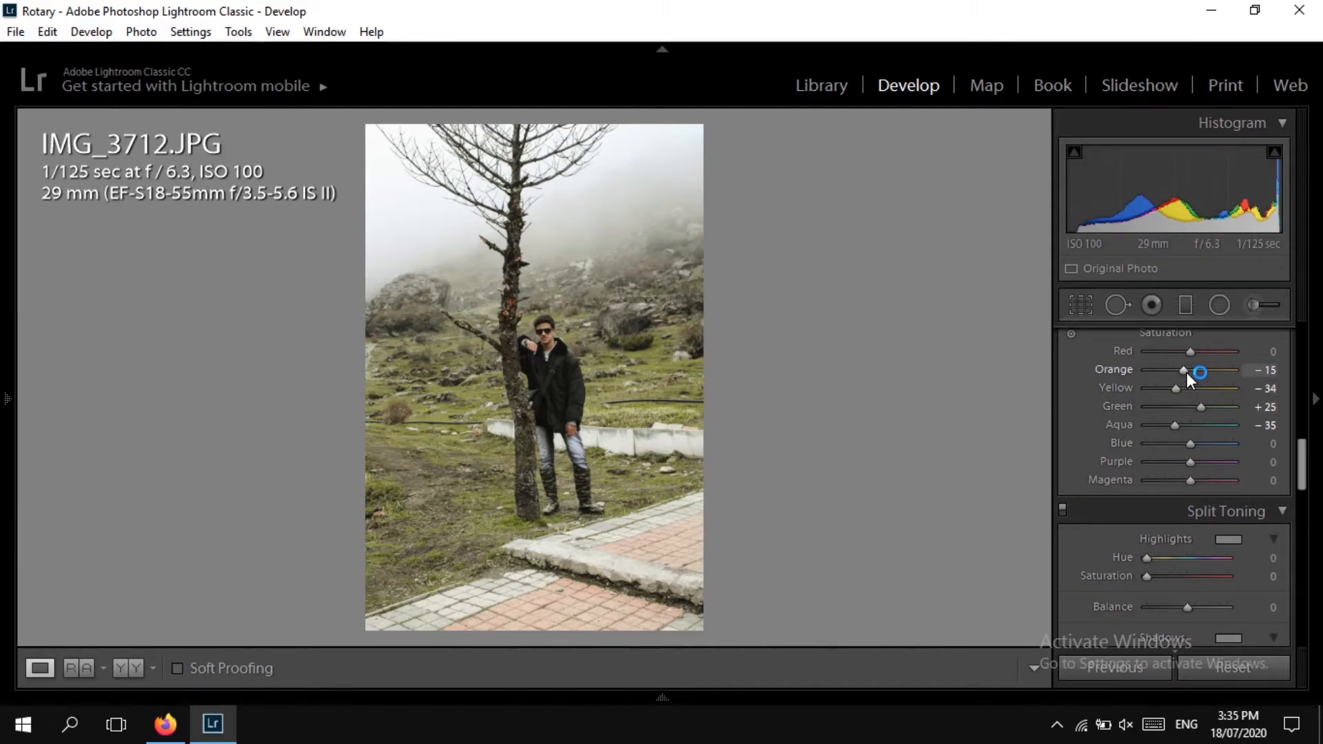
drag(1186, 374, 1188, 375)
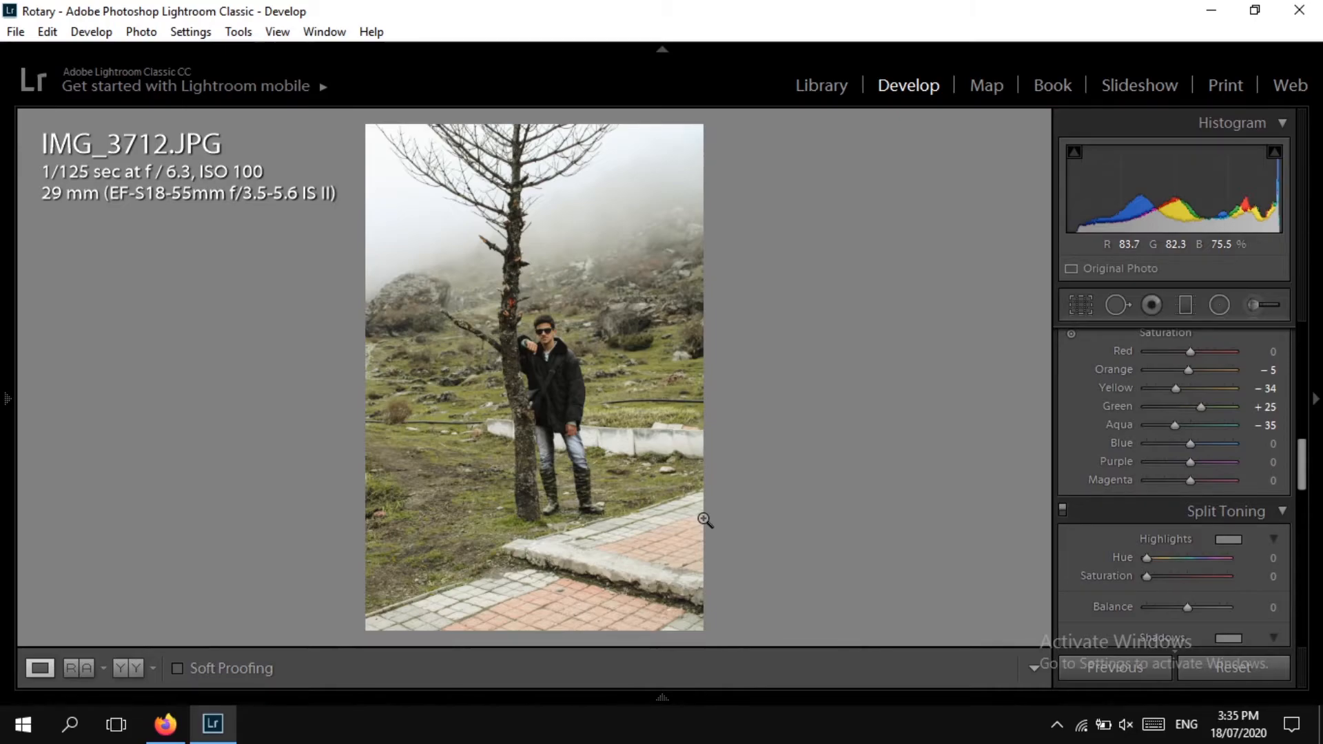
key(backslash)
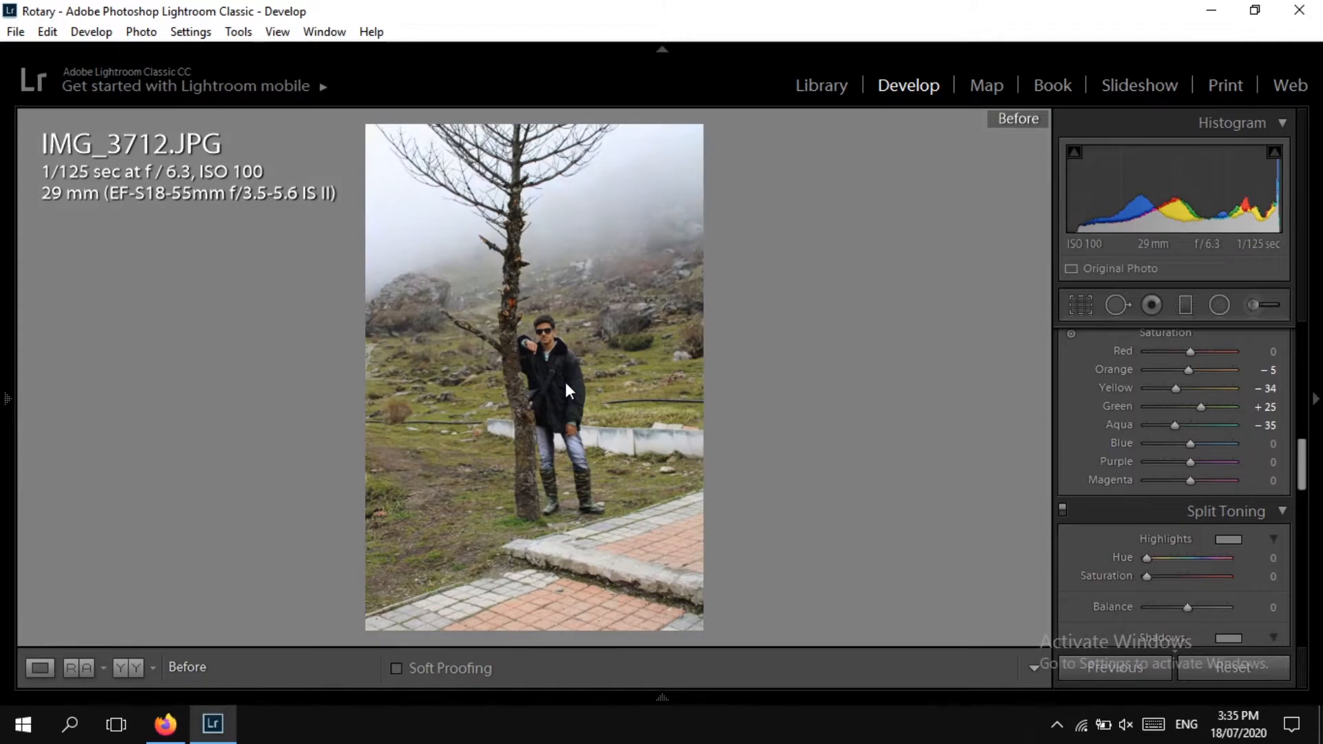
key(backslash)
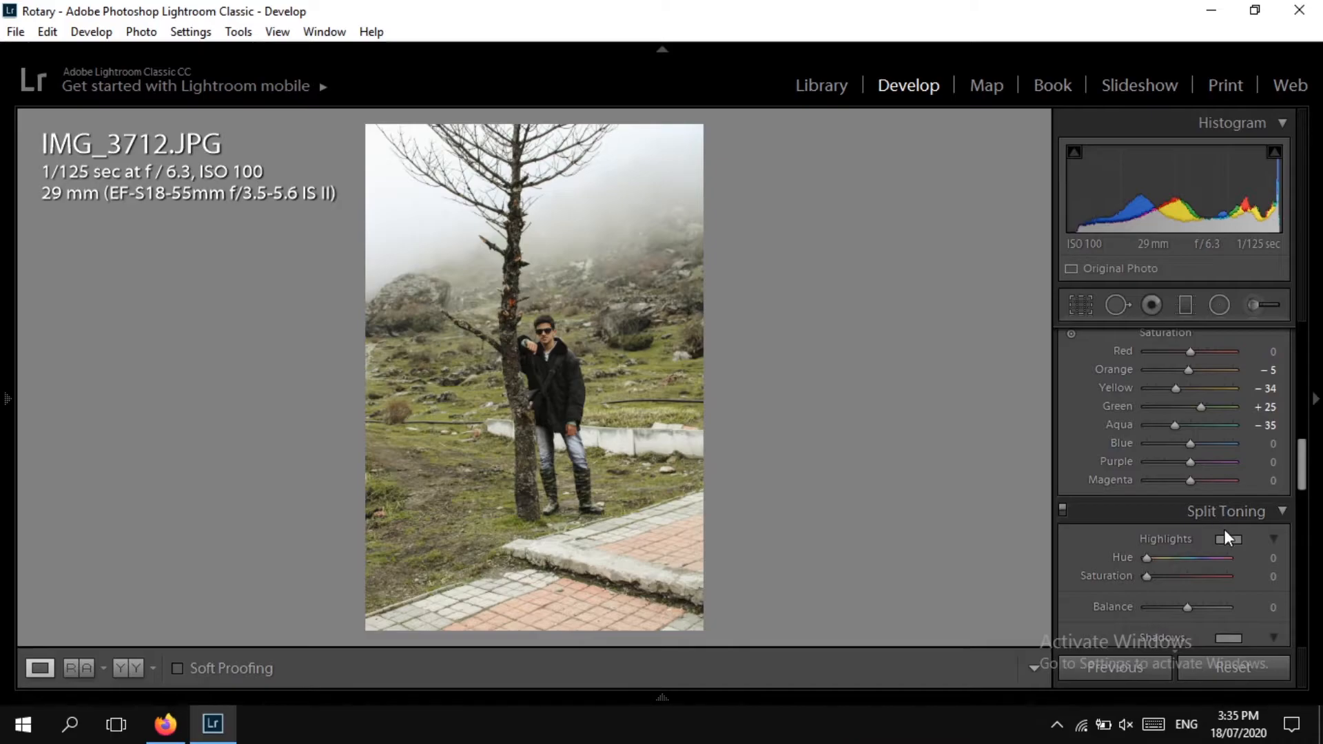
Step: Tint the highlights in Split Toning with hue 189 and saturation 5
scroll(1224, 529, down, 2)
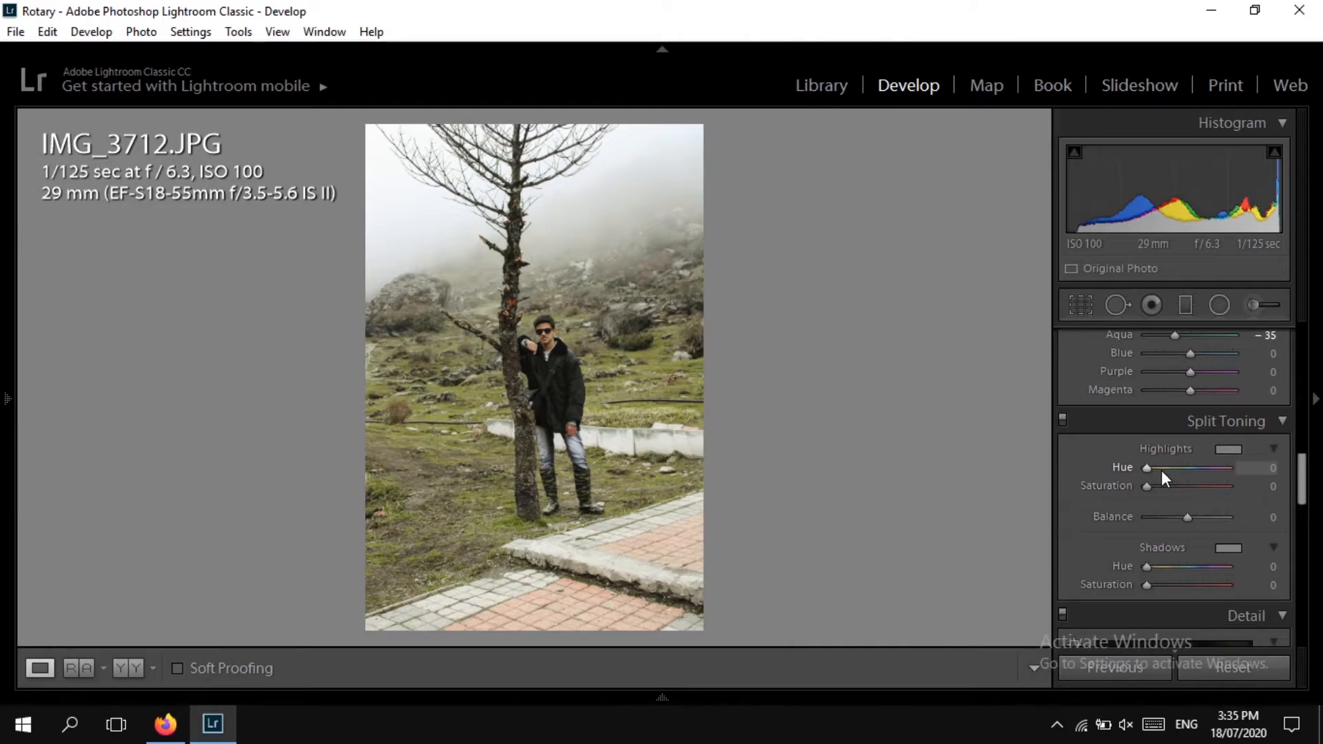
key(alt)
drag(1147, 470, 1189, 466)
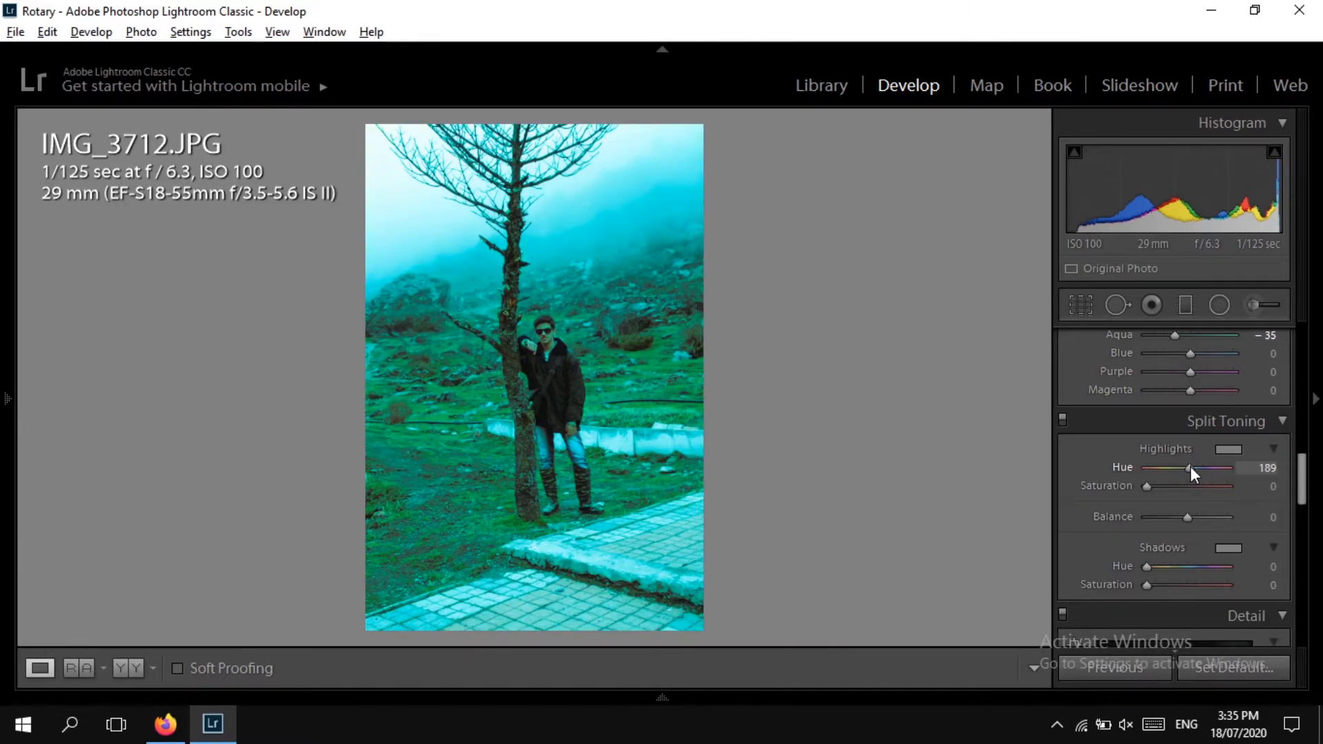
drag(1189, 466, 1189, 465)
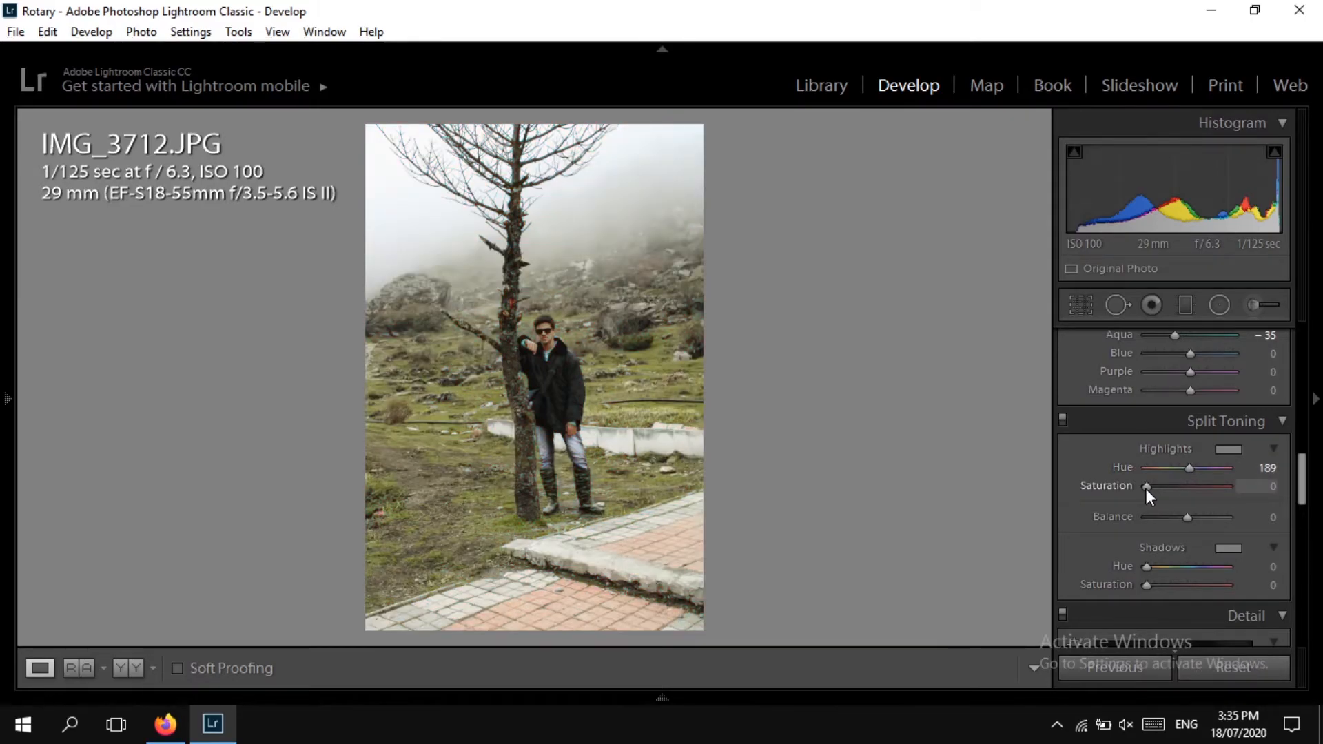
drag(1146, 488, 1148, 488)
key(Up)
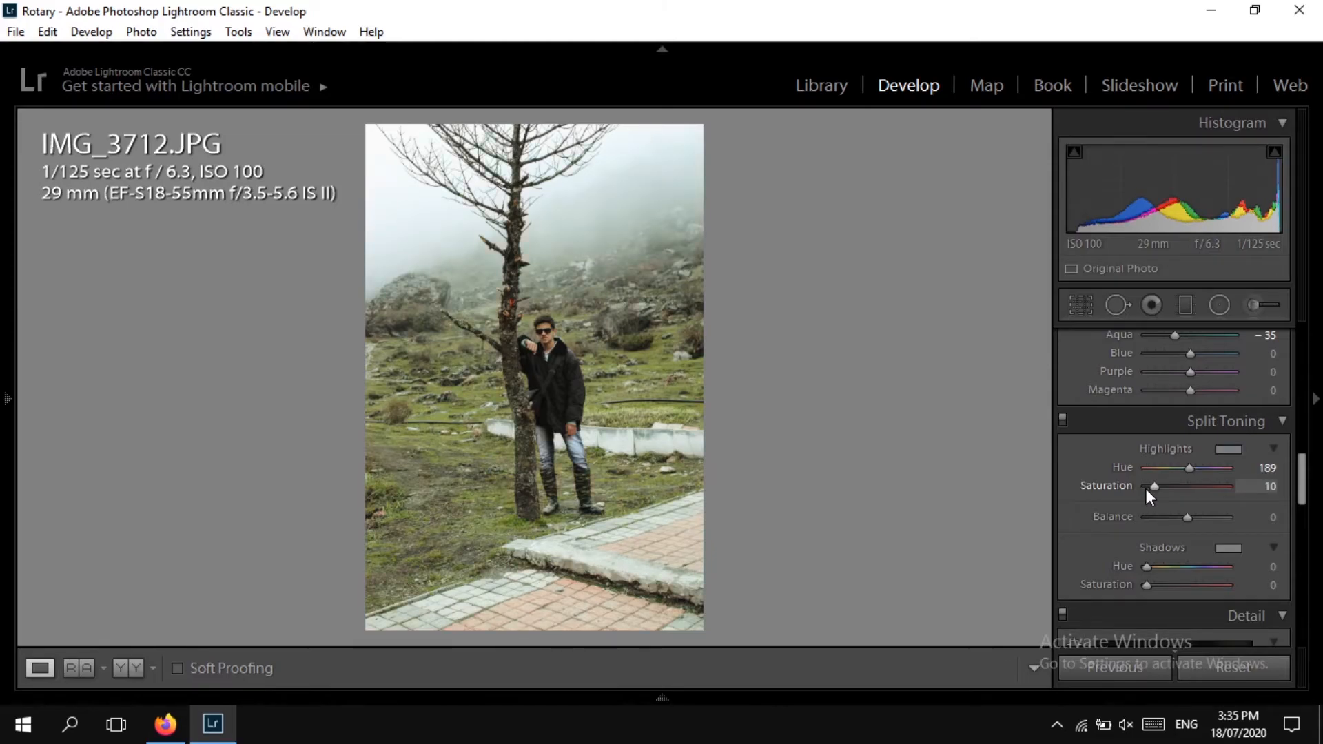
key(Down)
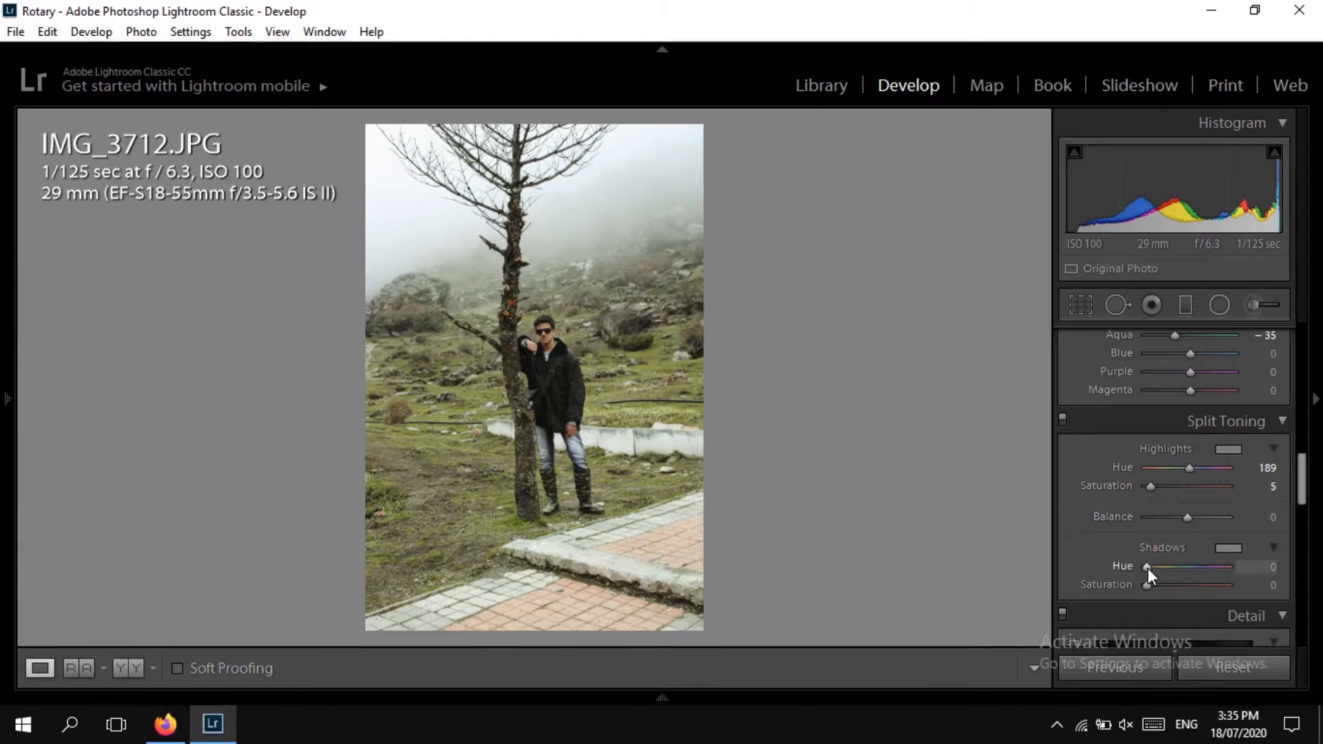
Step: Tint the shadows in Split Toning with hue 86 and saturation 15
key(alt)
drag(1149, 568, 1172, 564)
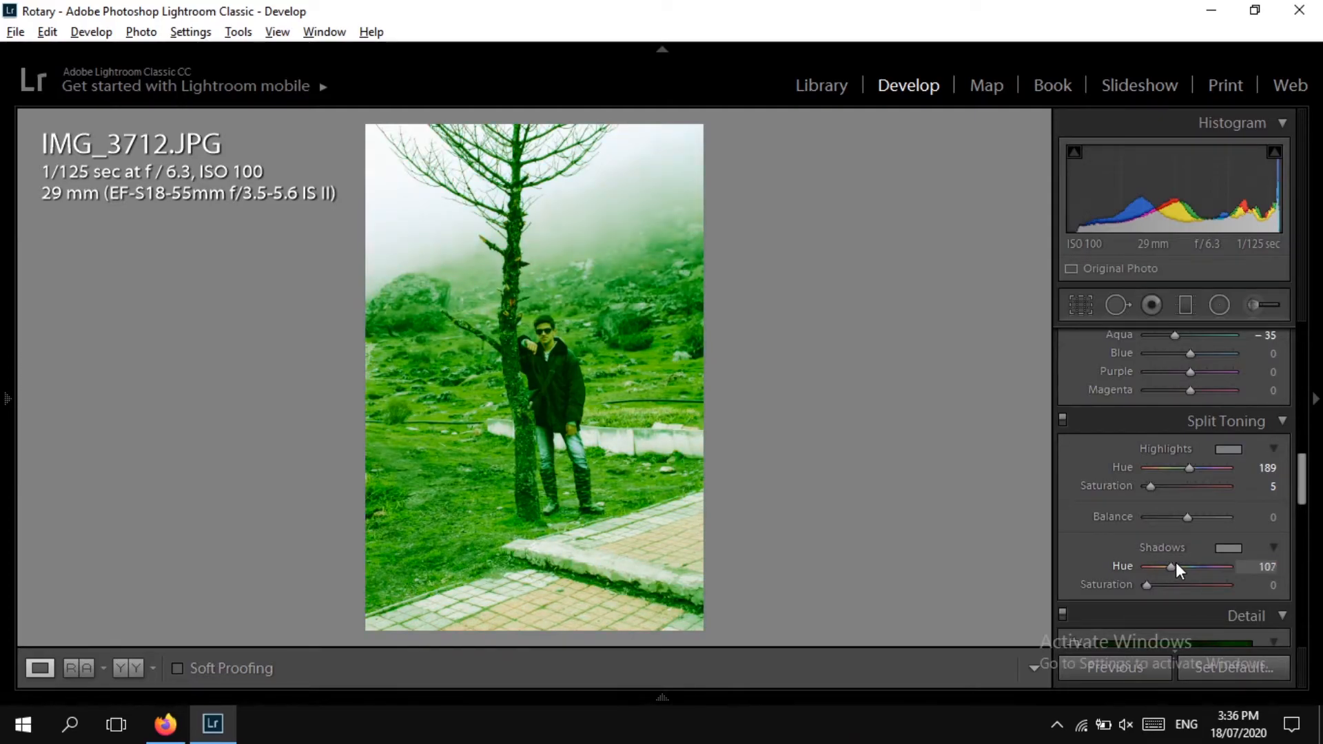
drag(1172, 562, 1170, 564)
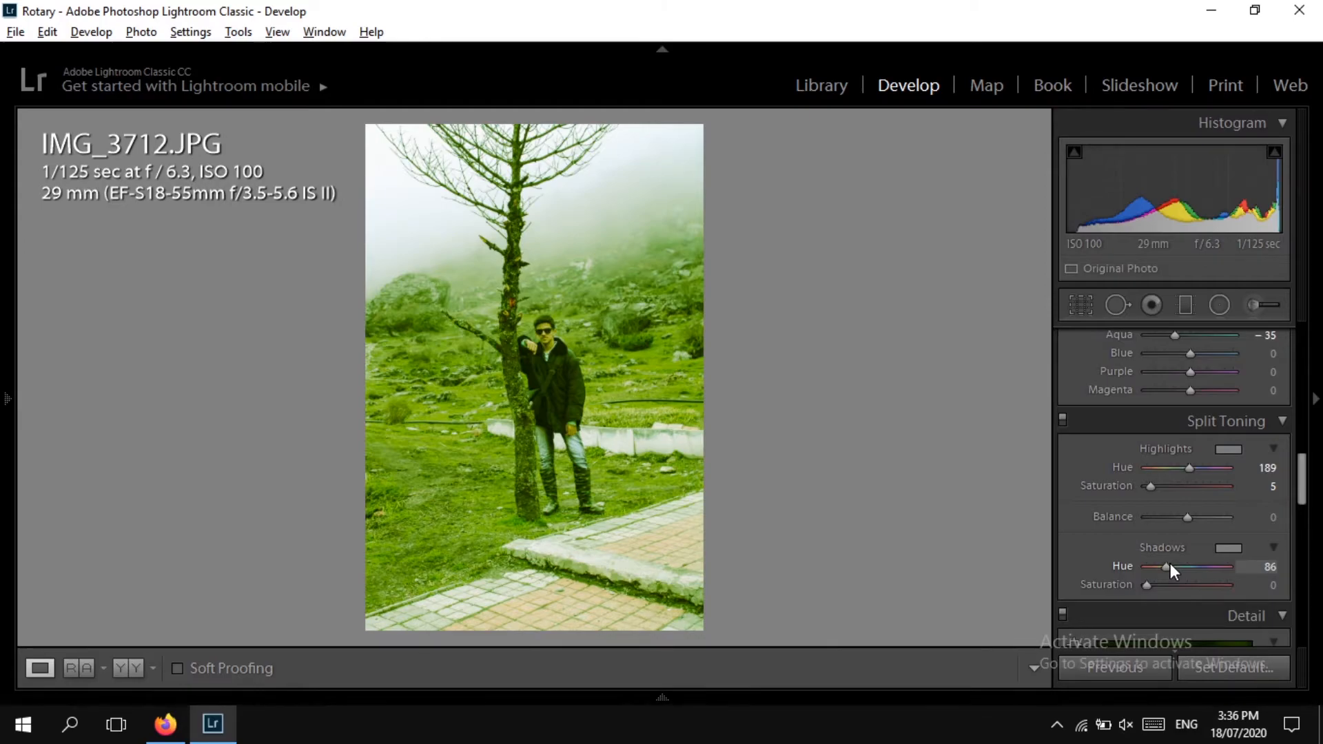
drag(1170, 564, 1170, 563)
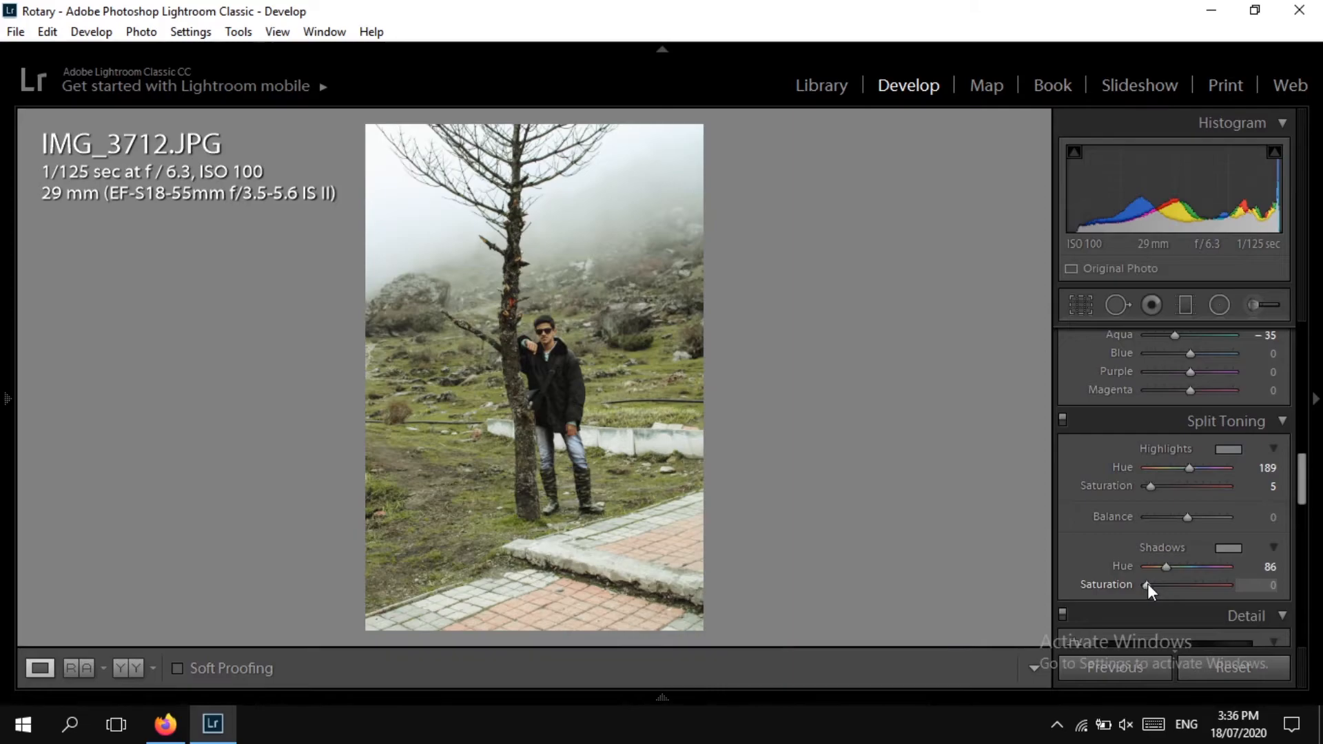
key(Up)
key(Up)
key(Up)
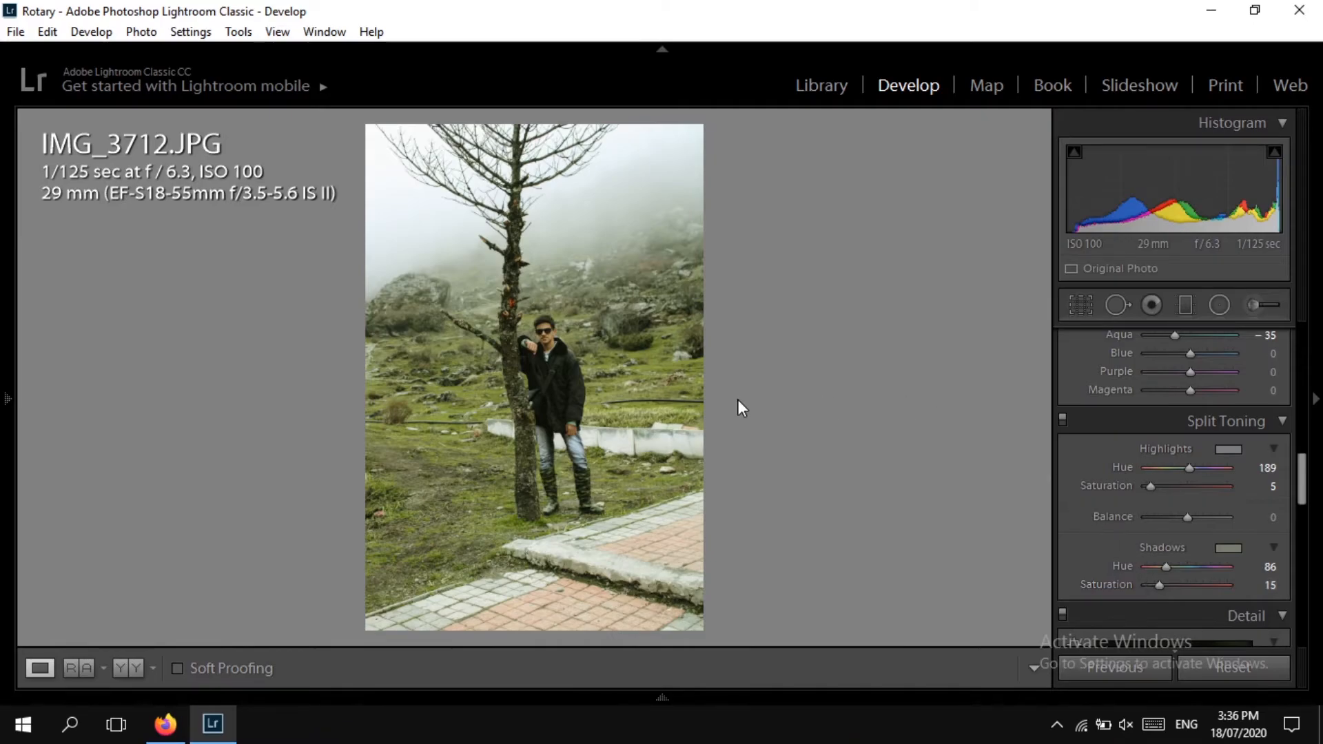
Step: Centre the detail preview on the man's face and set the sharpening amount to 40
scroll(1263, 518, down, 5)
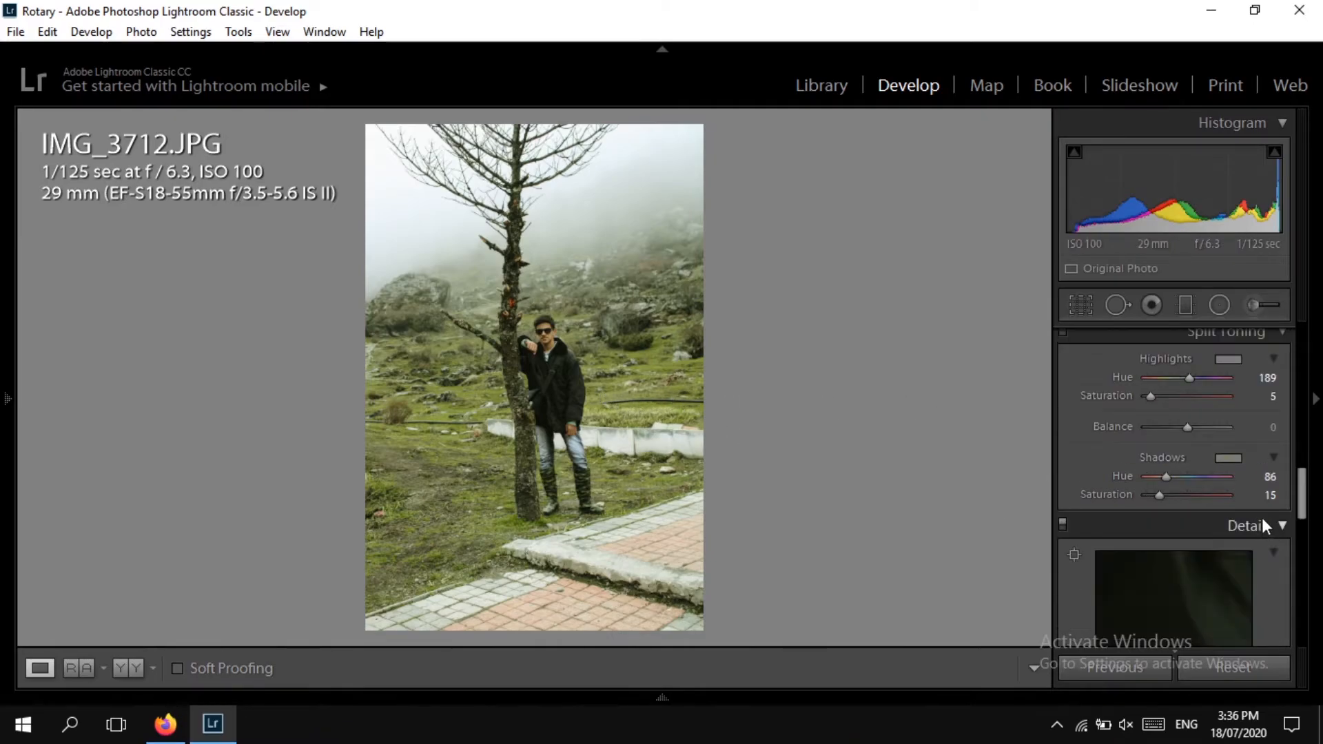
scroll(1262, 515, down, 3)
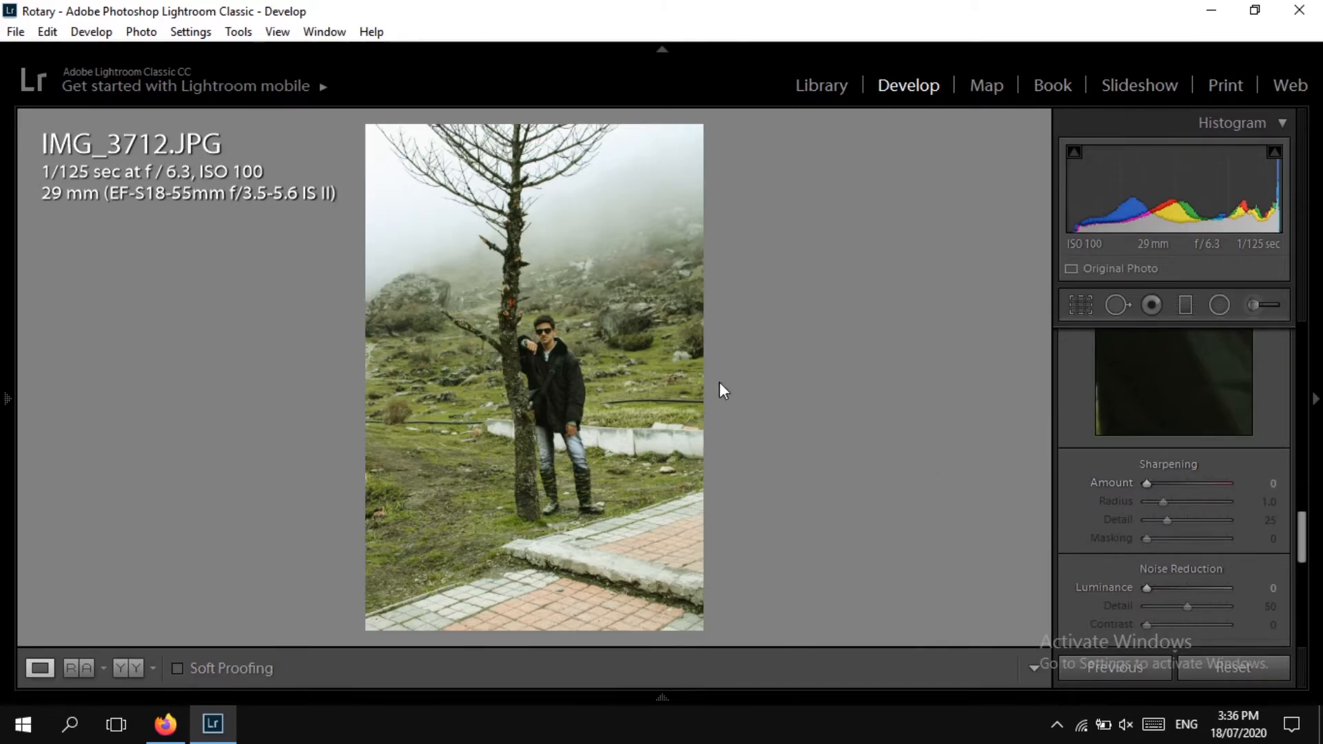
scroll(1161, 422, up, 1)
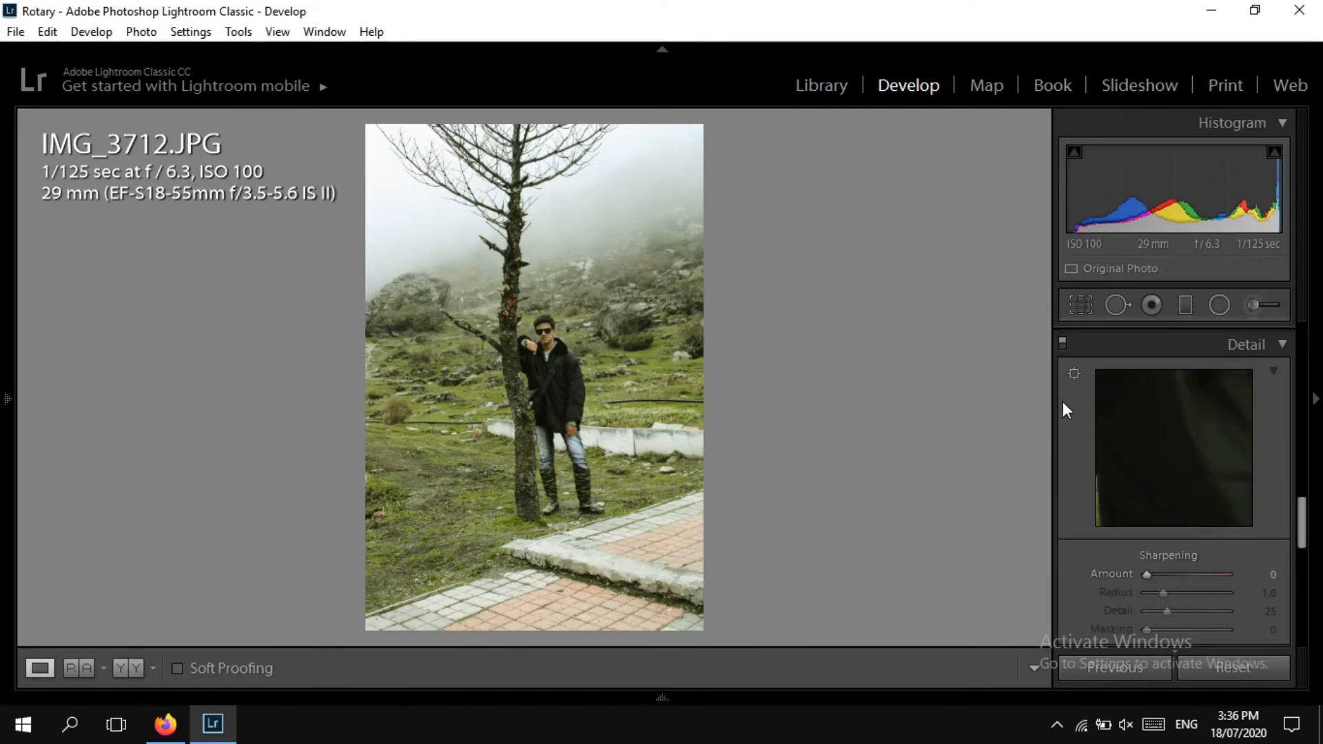
click(1073, 374)
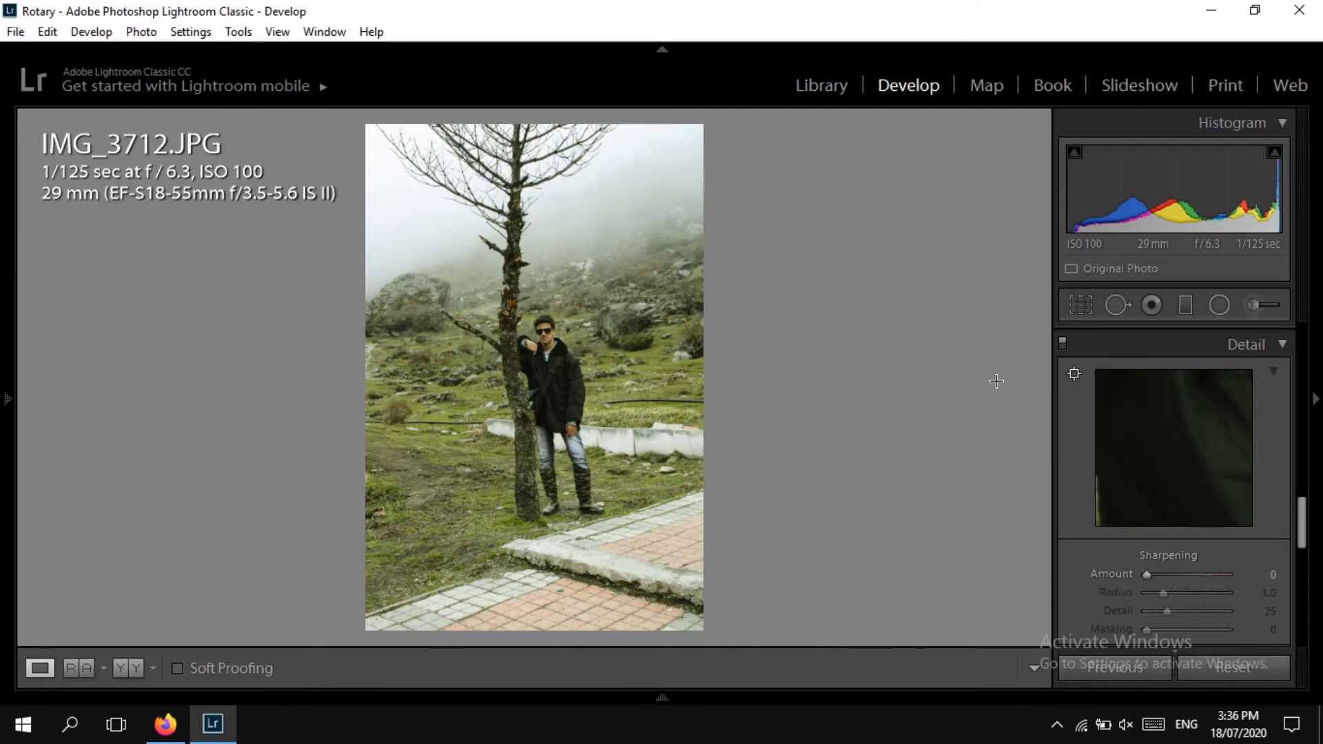
click(544, 335)
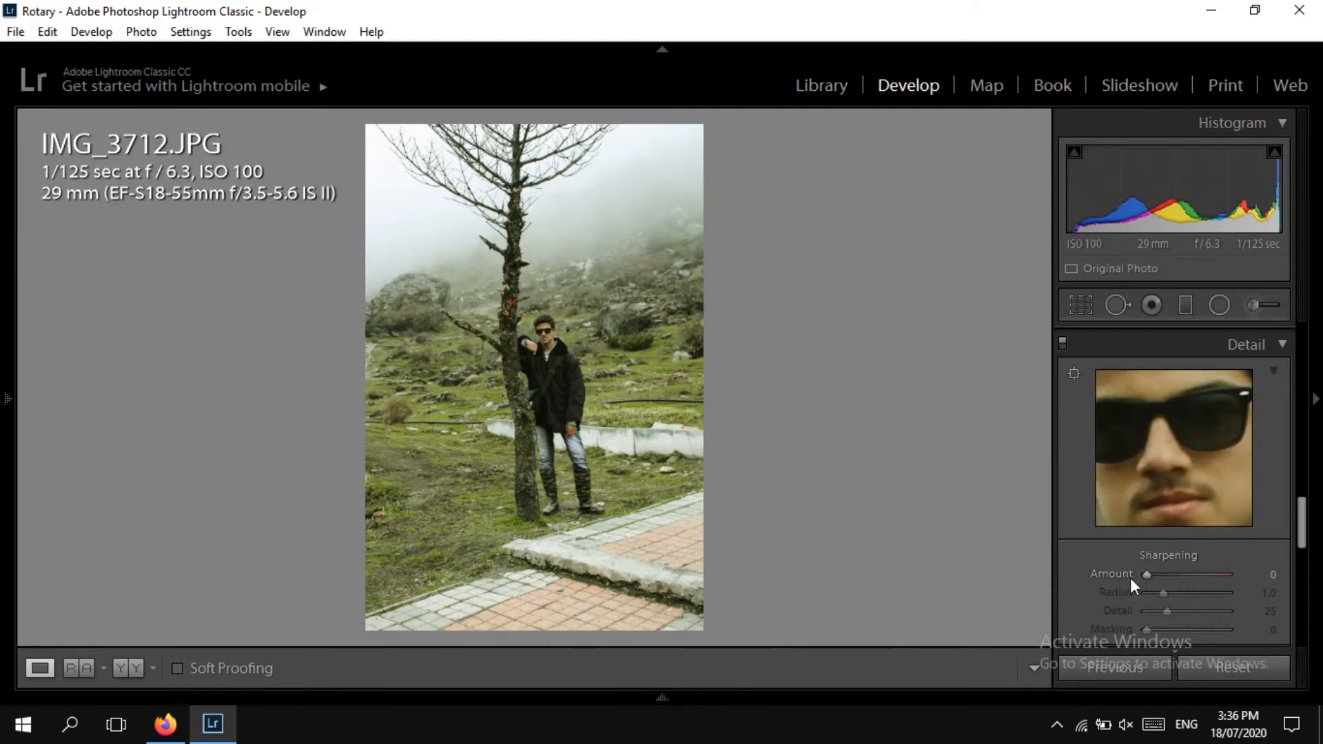
key(Up)
key(Up)
key(Up)
key(Up)
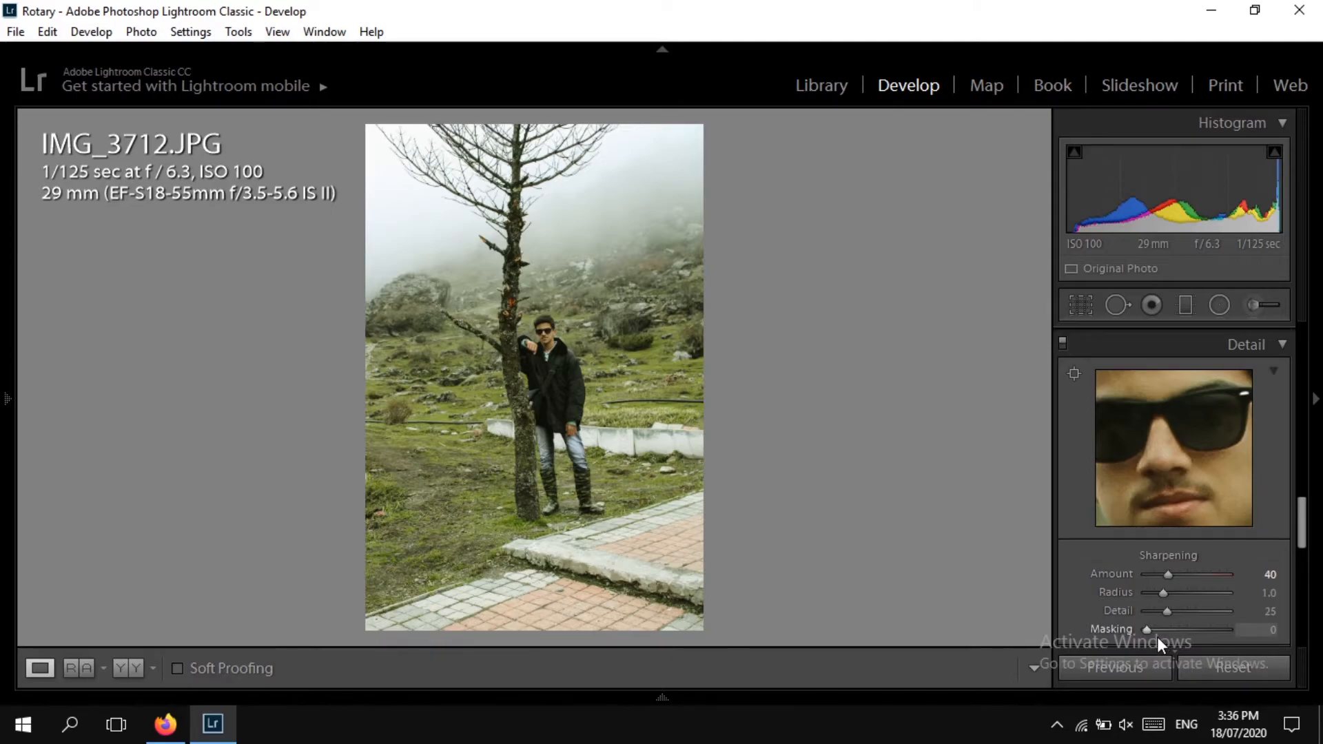
Step: Limit the sharpening to edges with masking 77 and raise its amount to 71
key(alt)
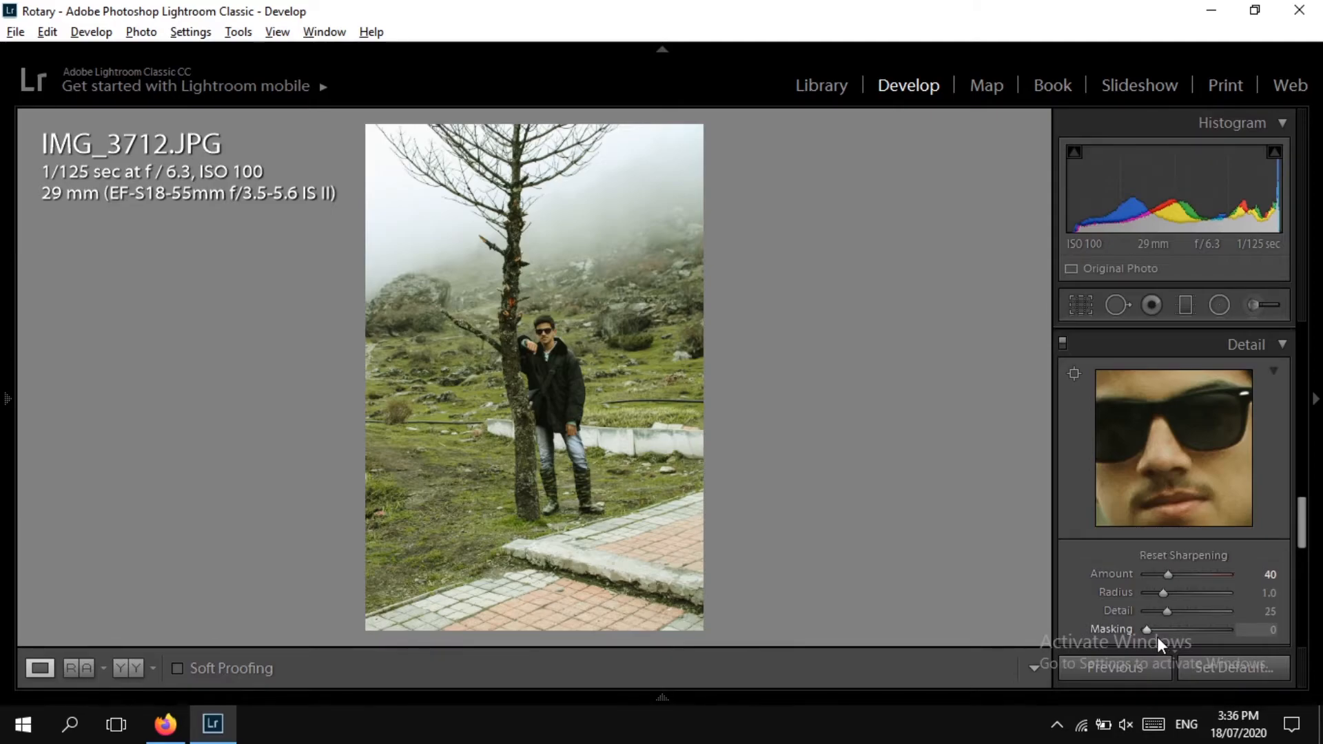
drag(1150, 630, 1205, 617)
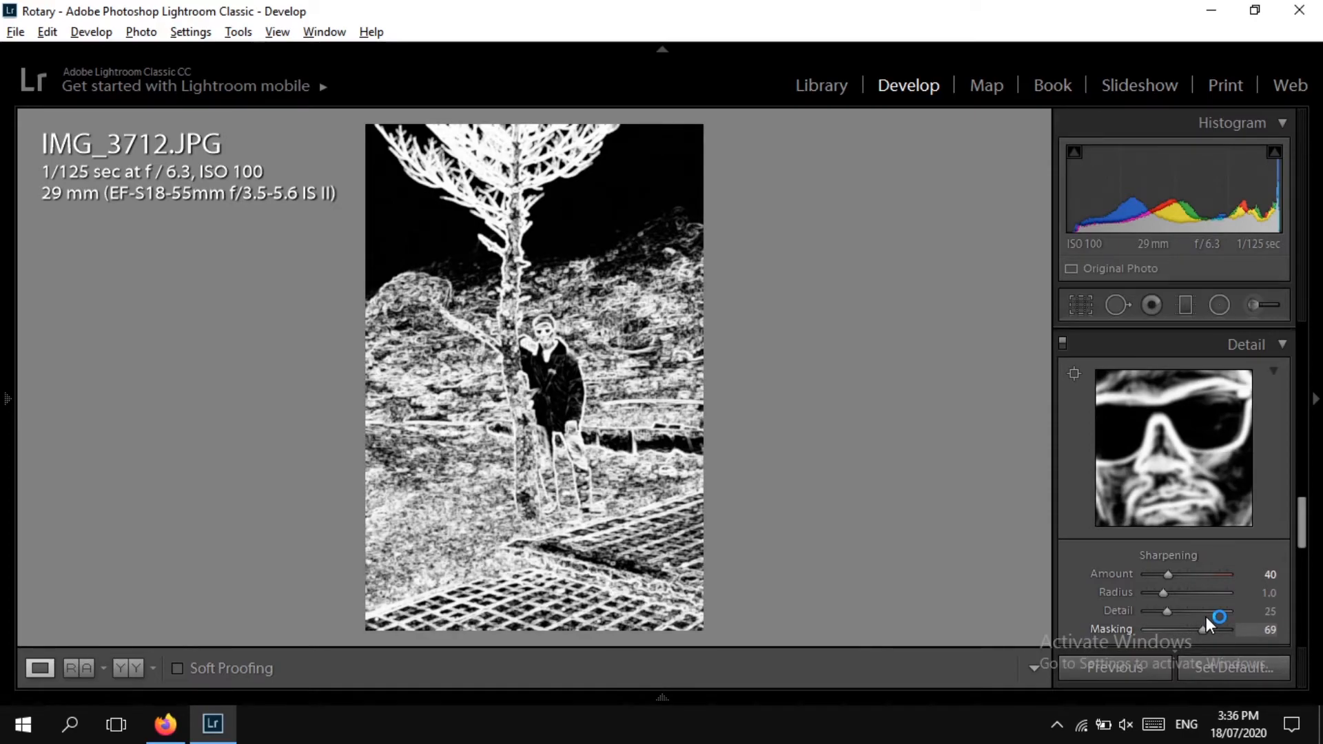
drag(1206, 617, 1213, 611)
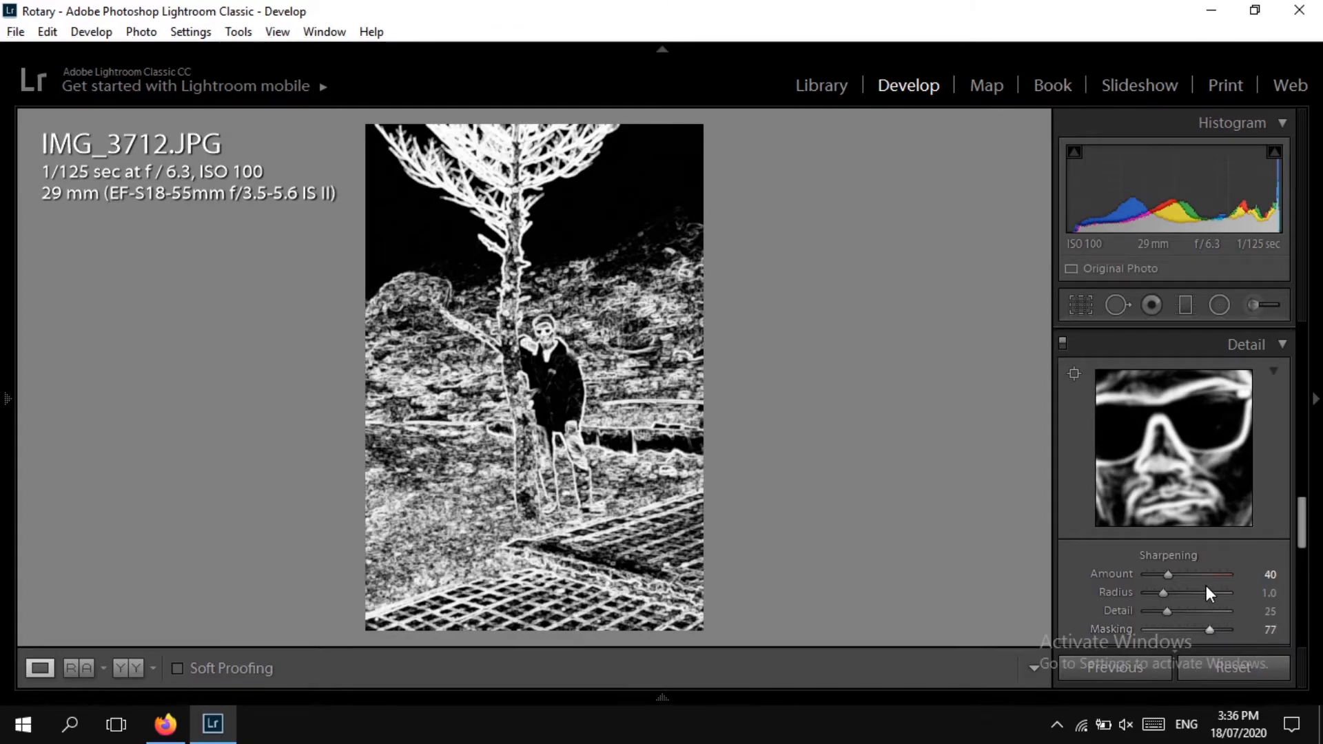
drag(1172, 569, 1176, 571)
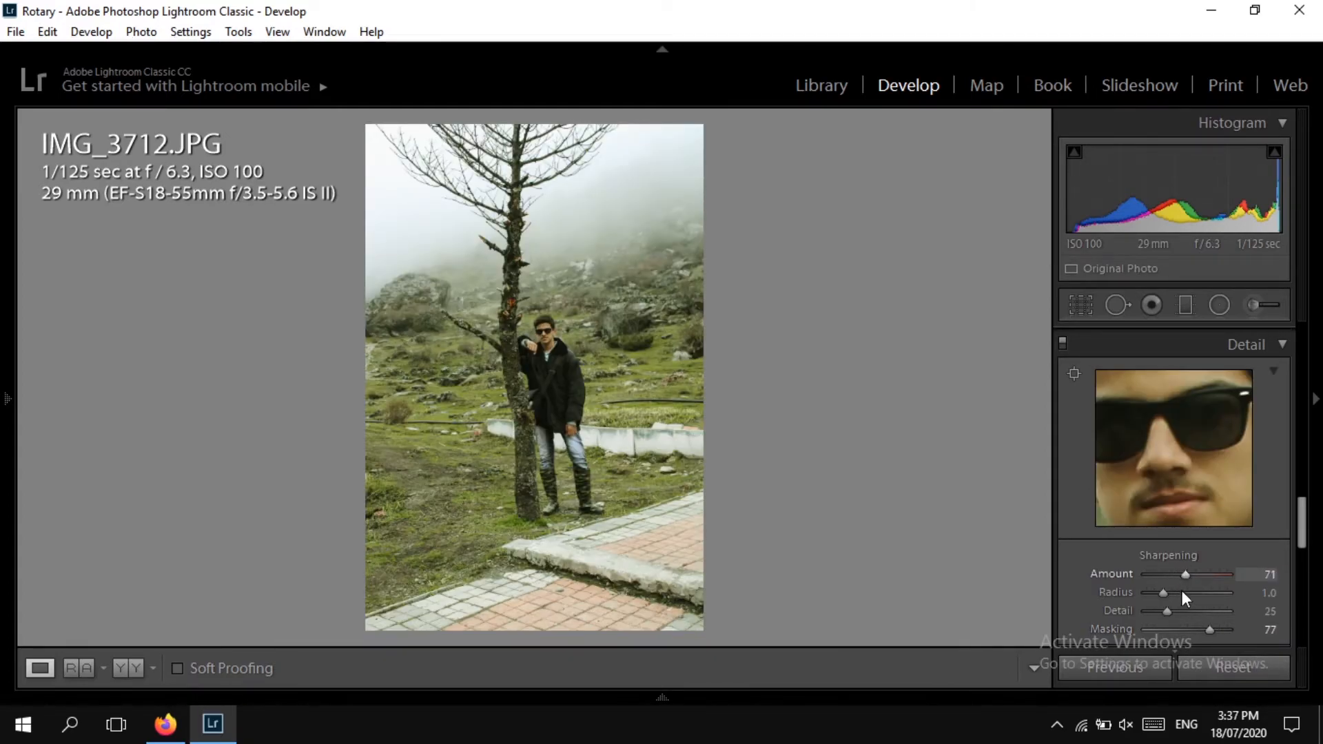
Step: Set both the Luminance and Color noise reduction to 15
scroll(1279, 546, down, 3)
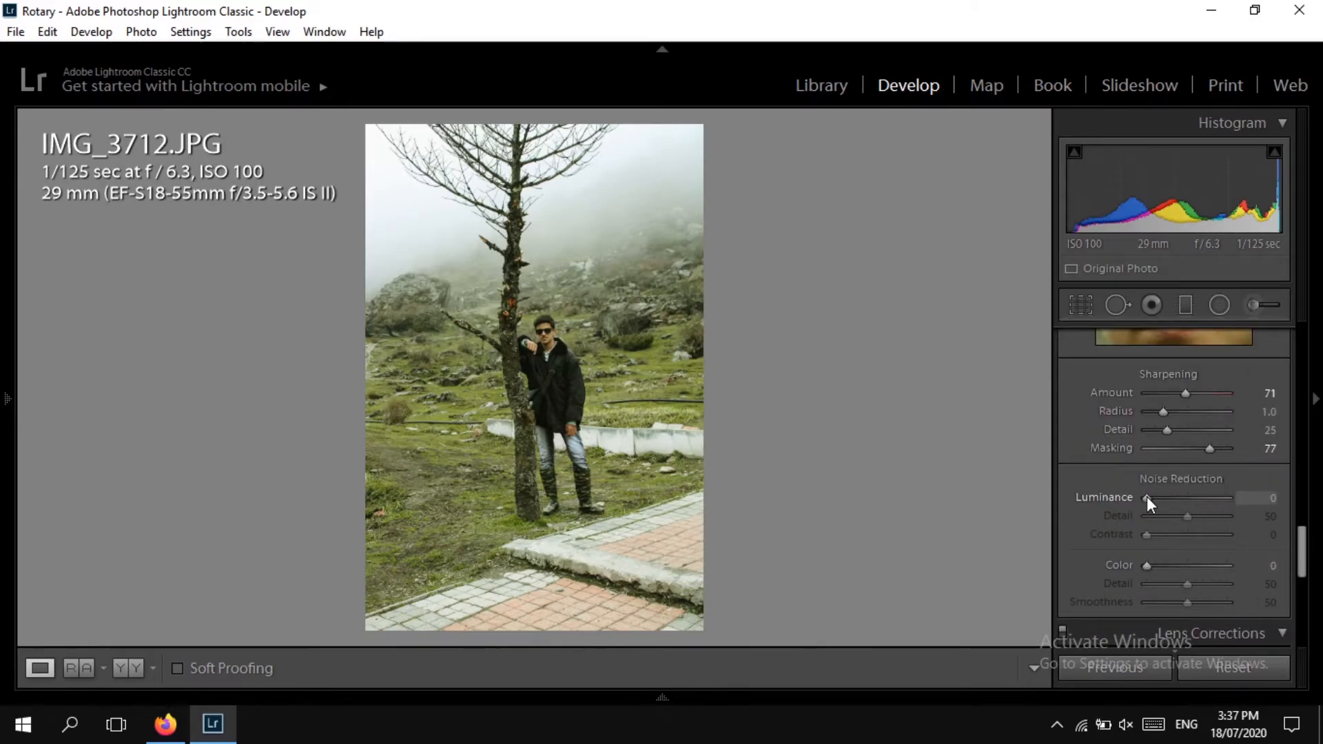
drag(1146, 496, 1147, 496)
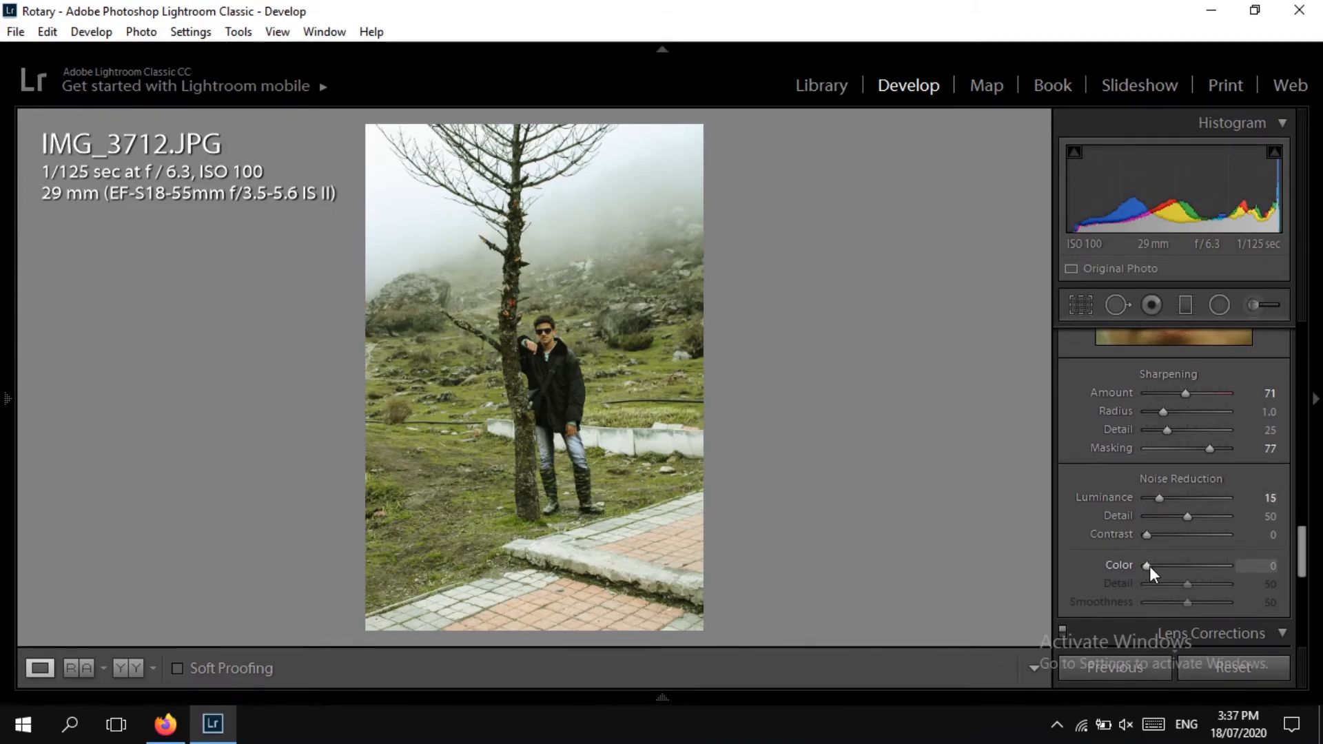
drag(1149, 565, 1150, 566)
drag(1155, 564, 1160, 564)
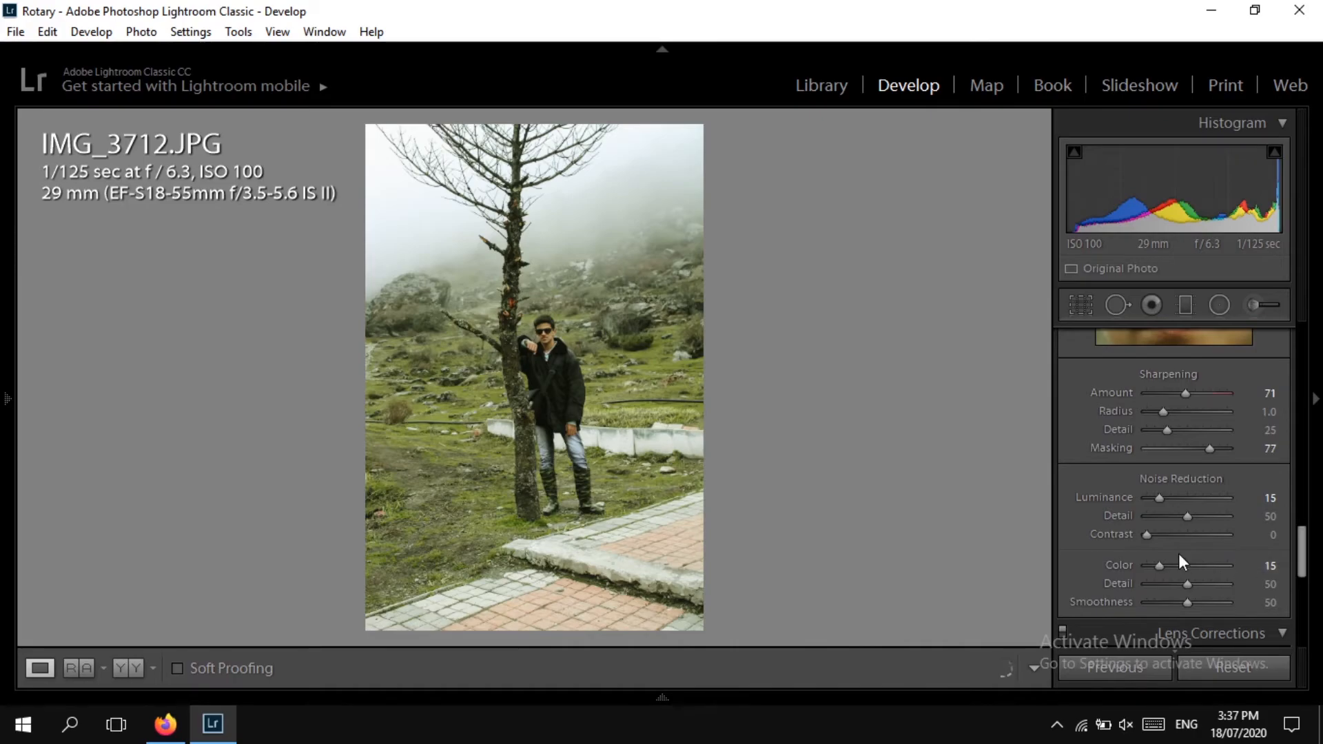
Step: Remove chromatic aberration and enable lens profile corrections with Canon as the lens make
scroll(1283, 507, down, 3)
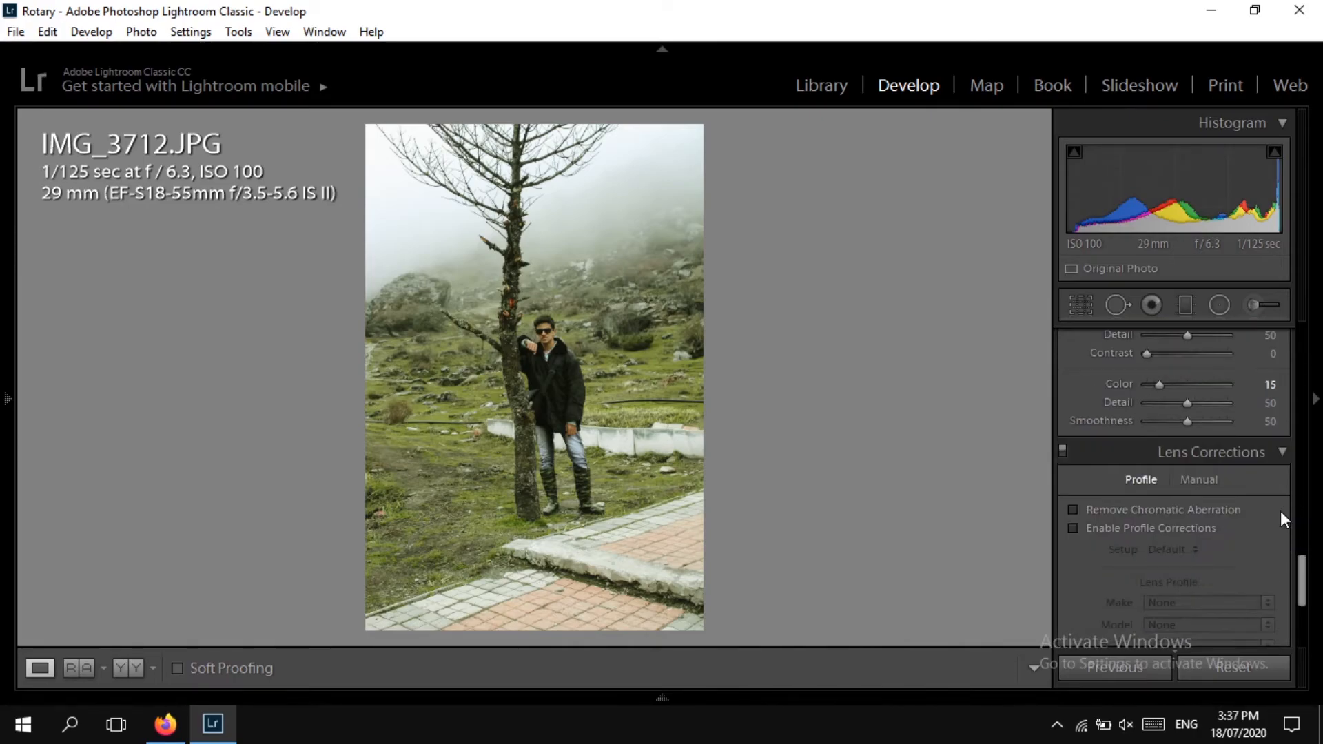
click(1095, 423)
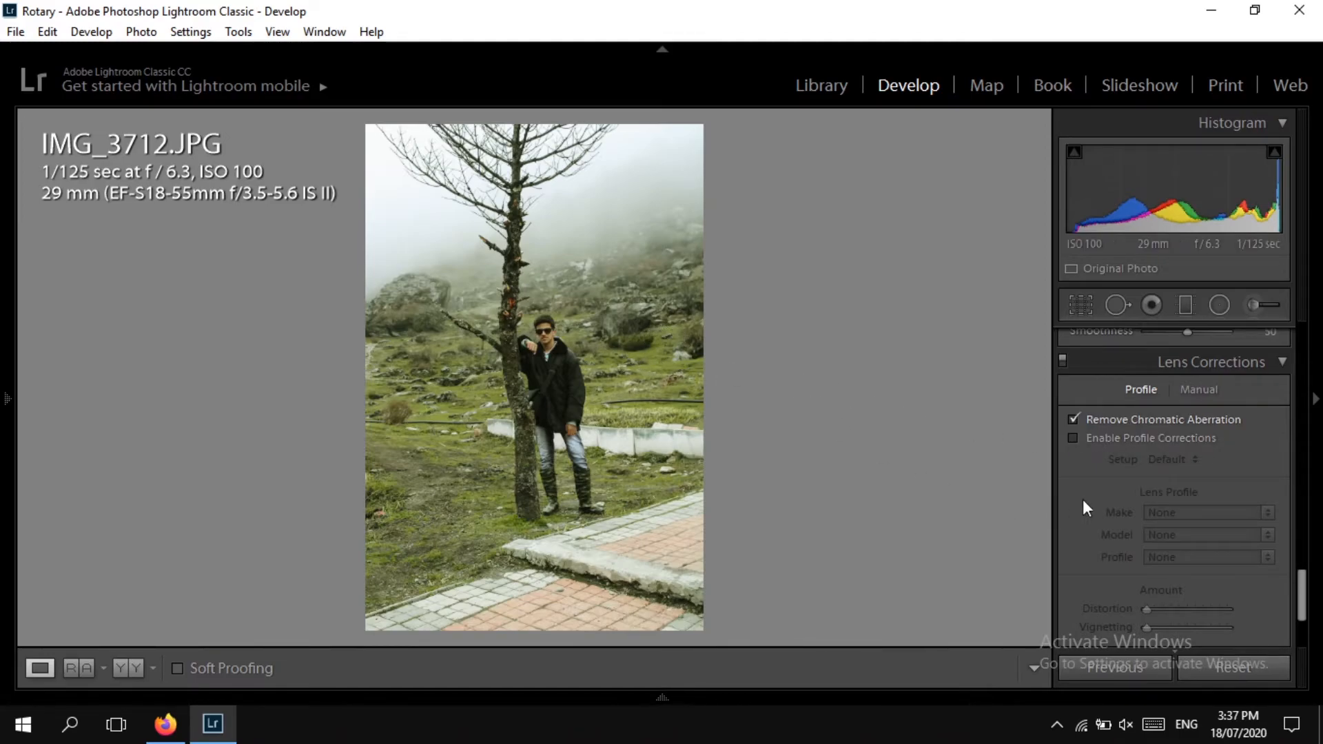
click(1072, 439)
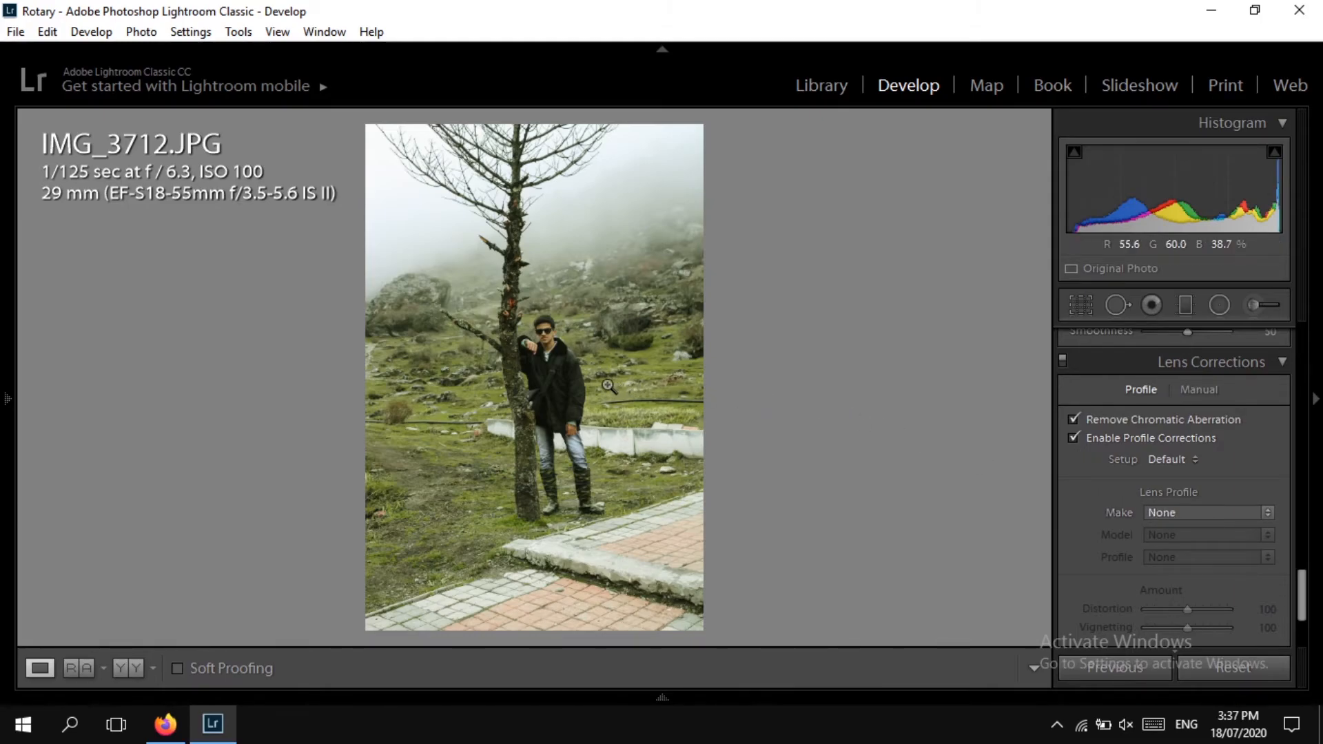
click(1221, 514)
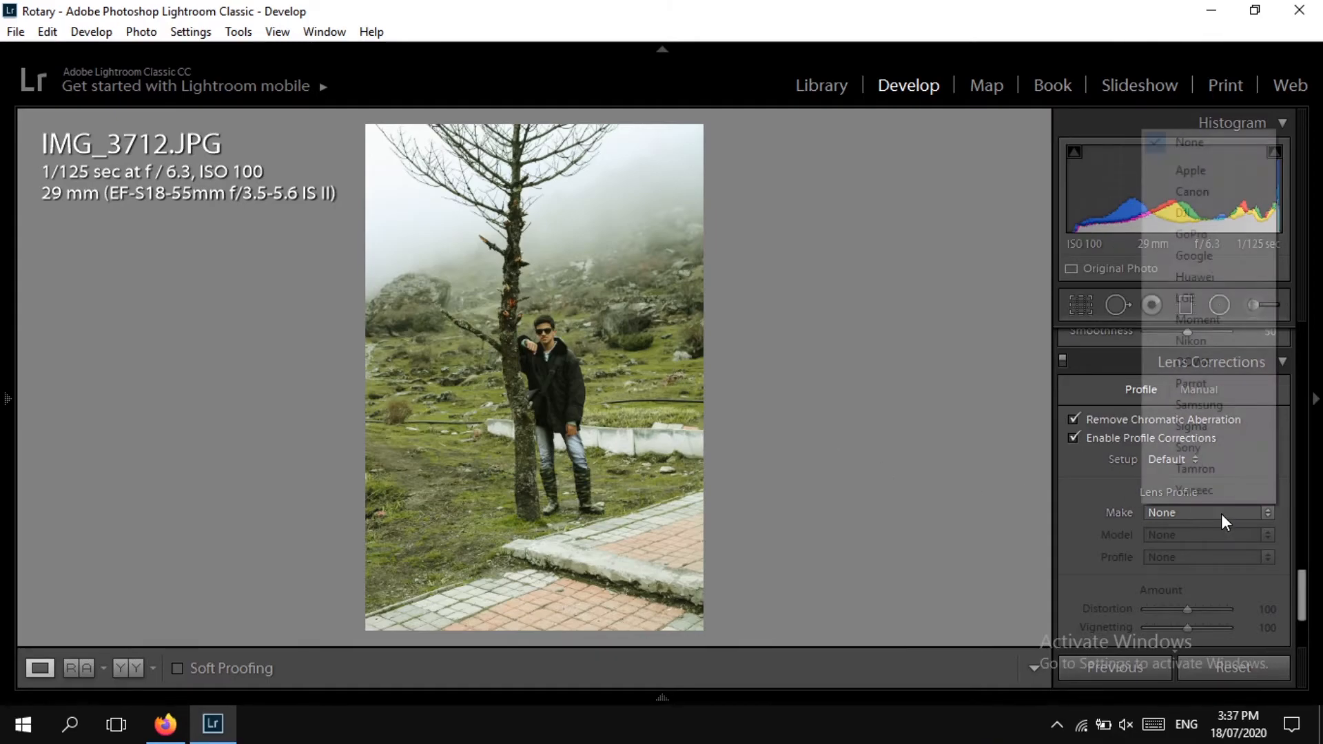
click(1182, 194)
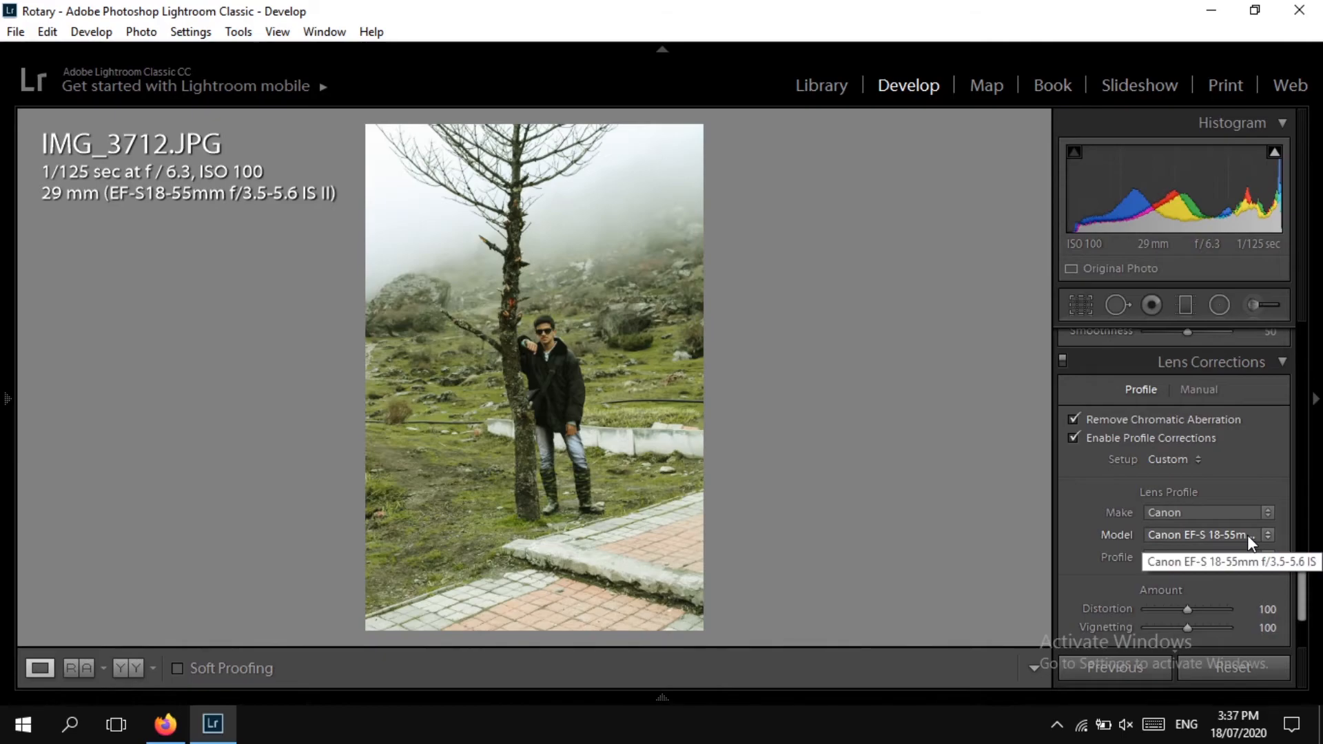
scroll(1258, 574, down, 5)
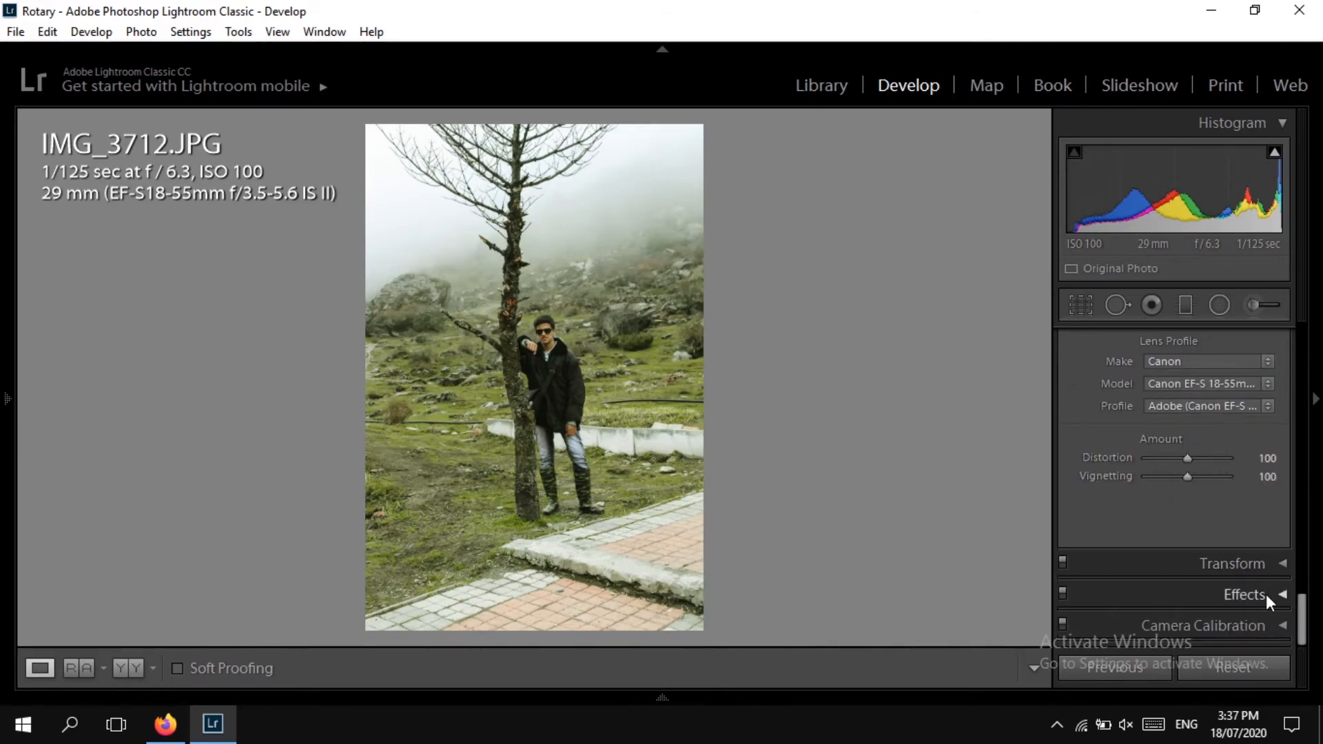
Step: Darken the photo's edges by setting the Post-Crop Vignetting amount to -30 in the effects settings
click(1277, 595)
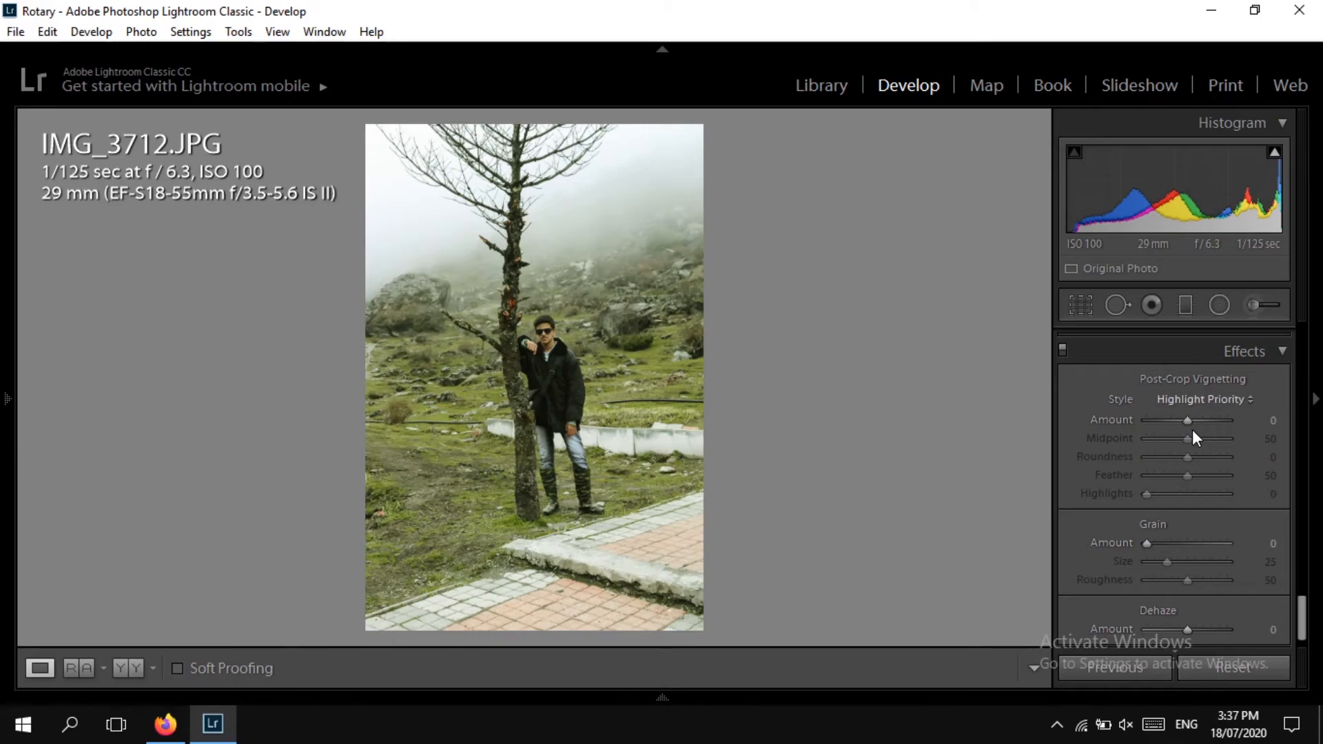
key(Down)
key(Down)
key(Down)
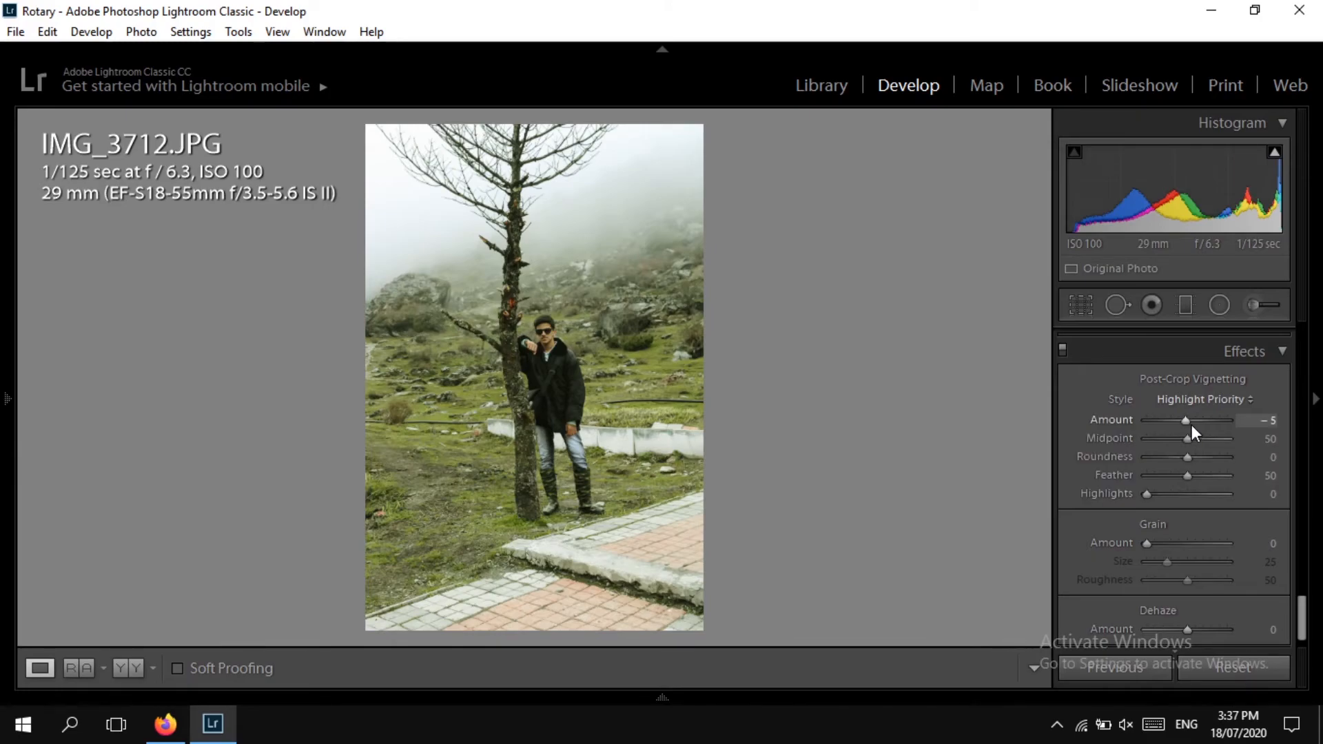
key(Down)
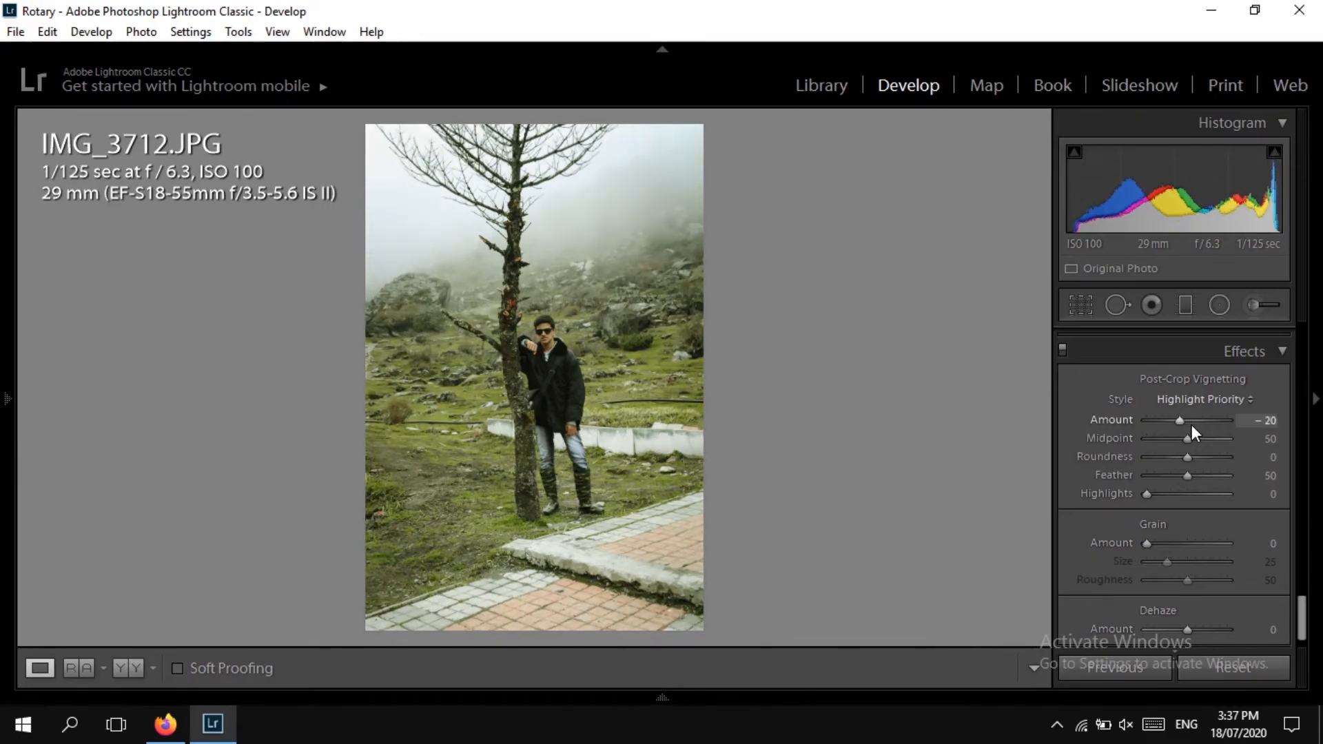
key(Down)
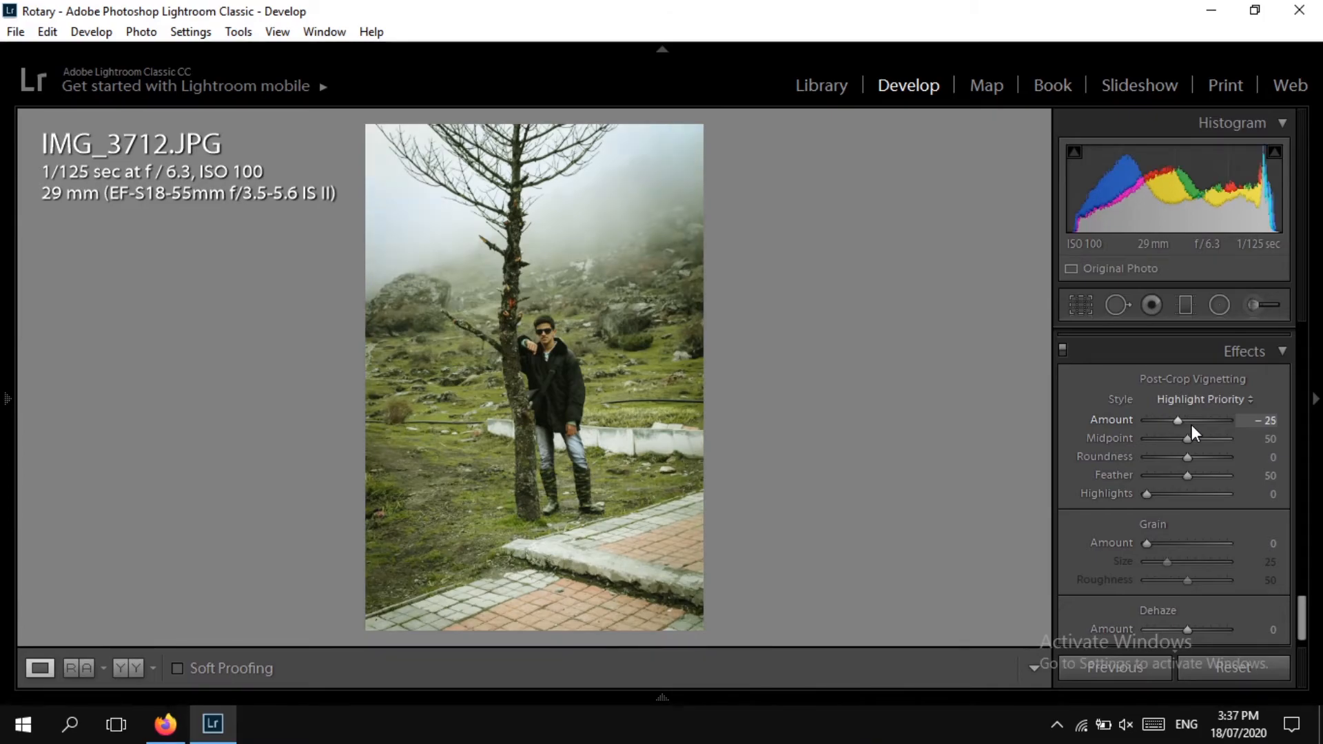
key(Down)
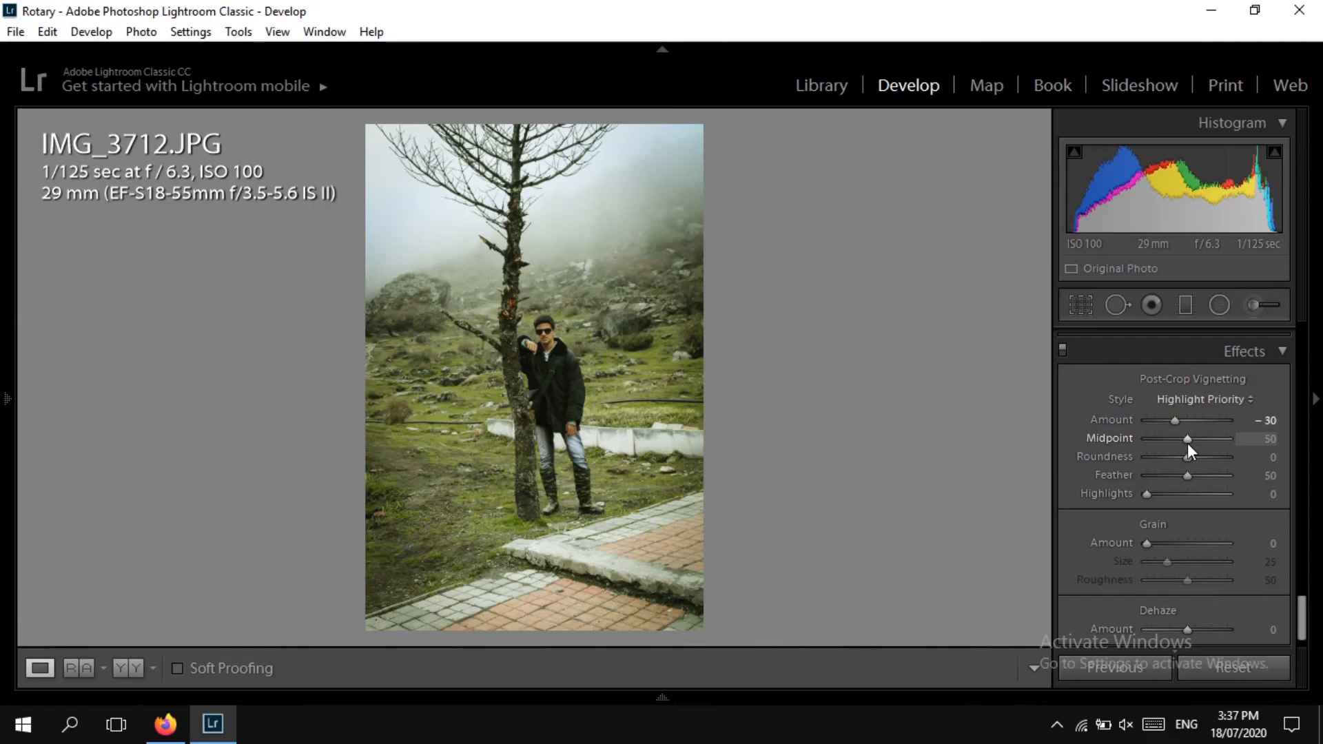
Step: Set the vignette's Midpoint to 48 and its Roundness to +100
drag(1189, 441, 1134, 439)
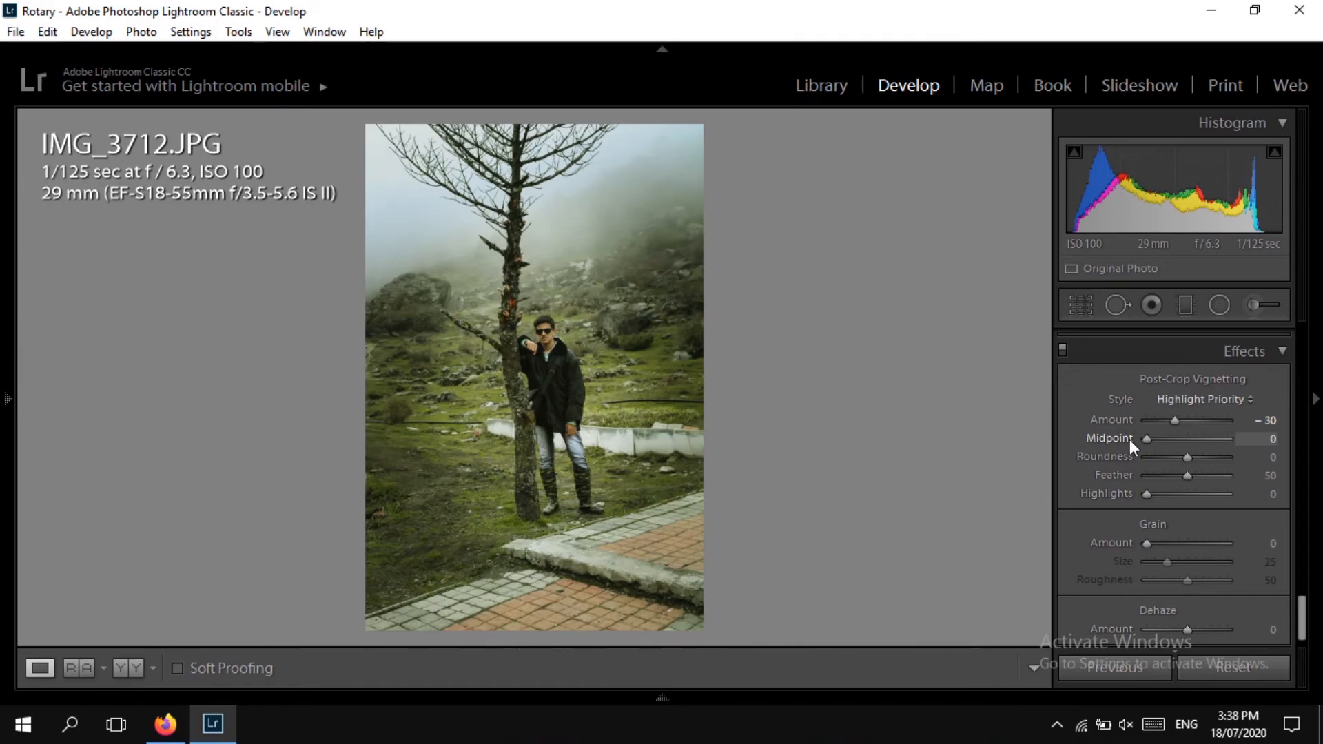
drag(1146, 438, 1182, 440)
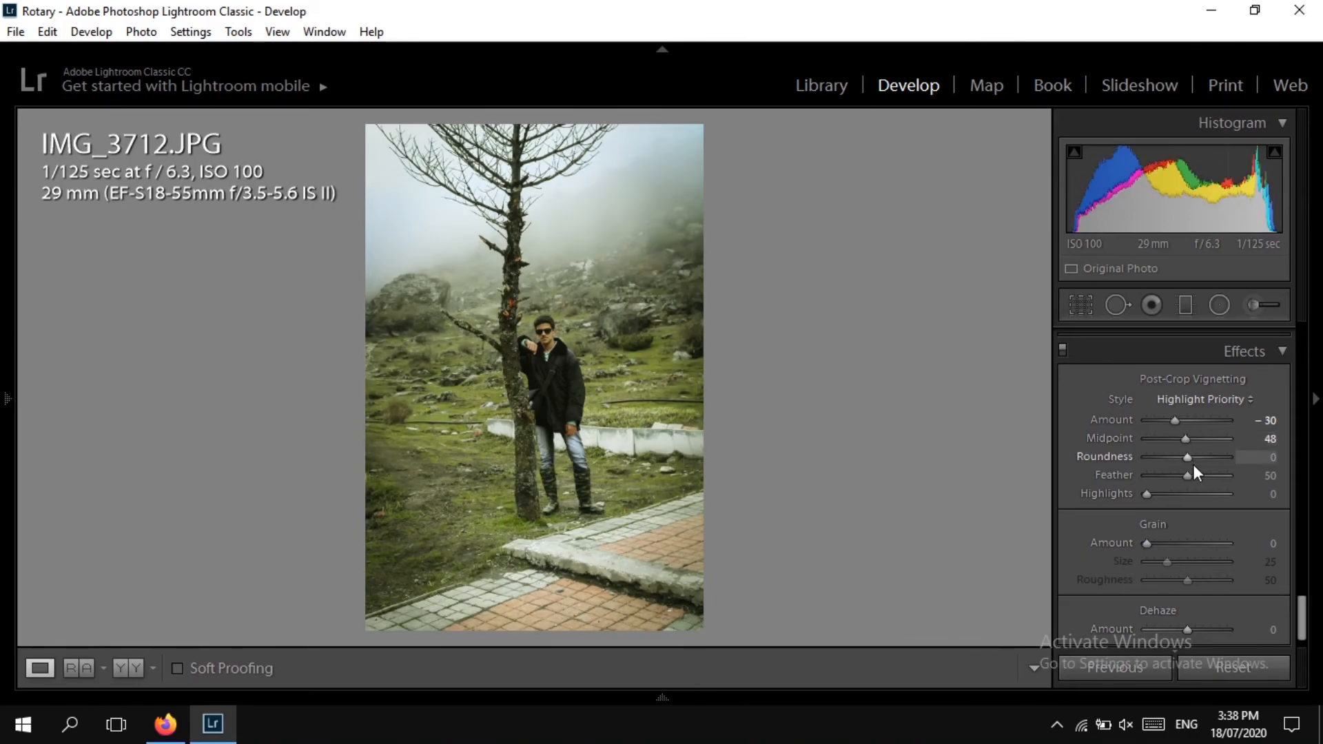
drag(1188, 460, 1234, 452)
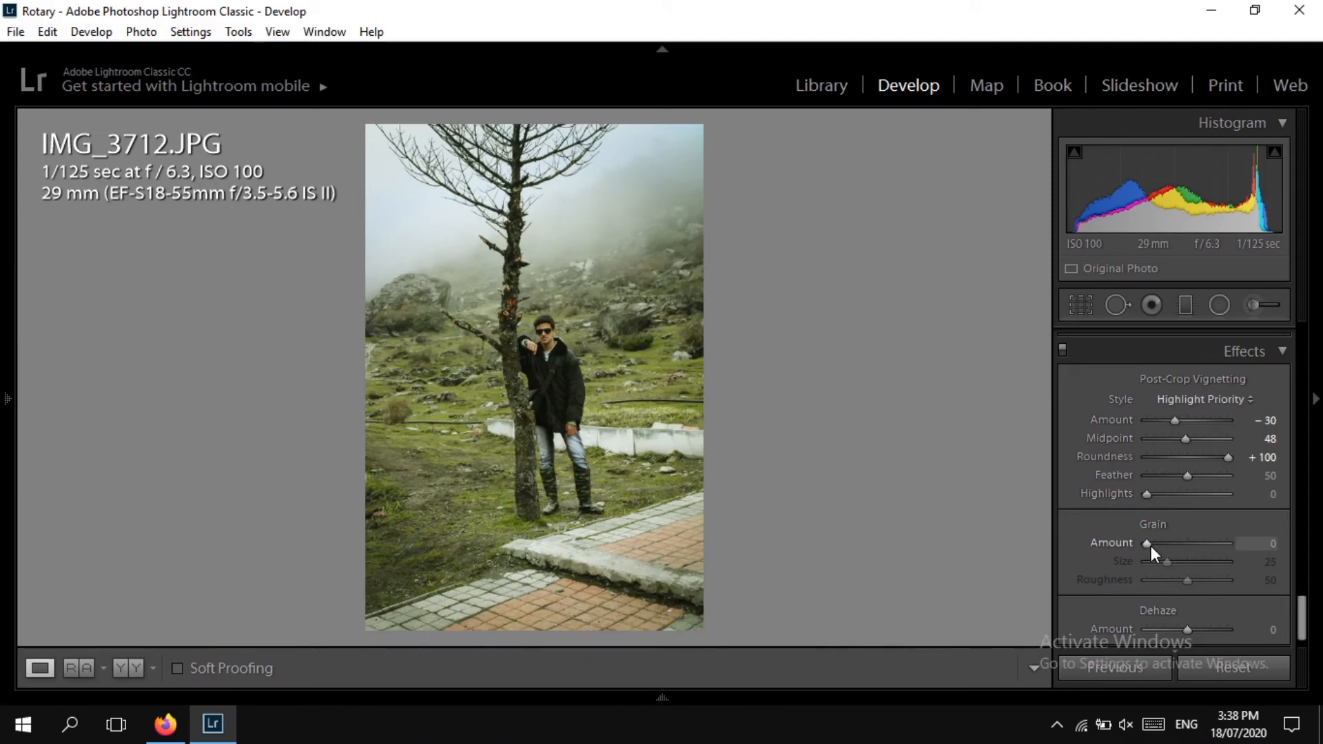
Step: Compare the edited portrait with its original version and return to the edited view
scroll(1219, 513, down, 1)
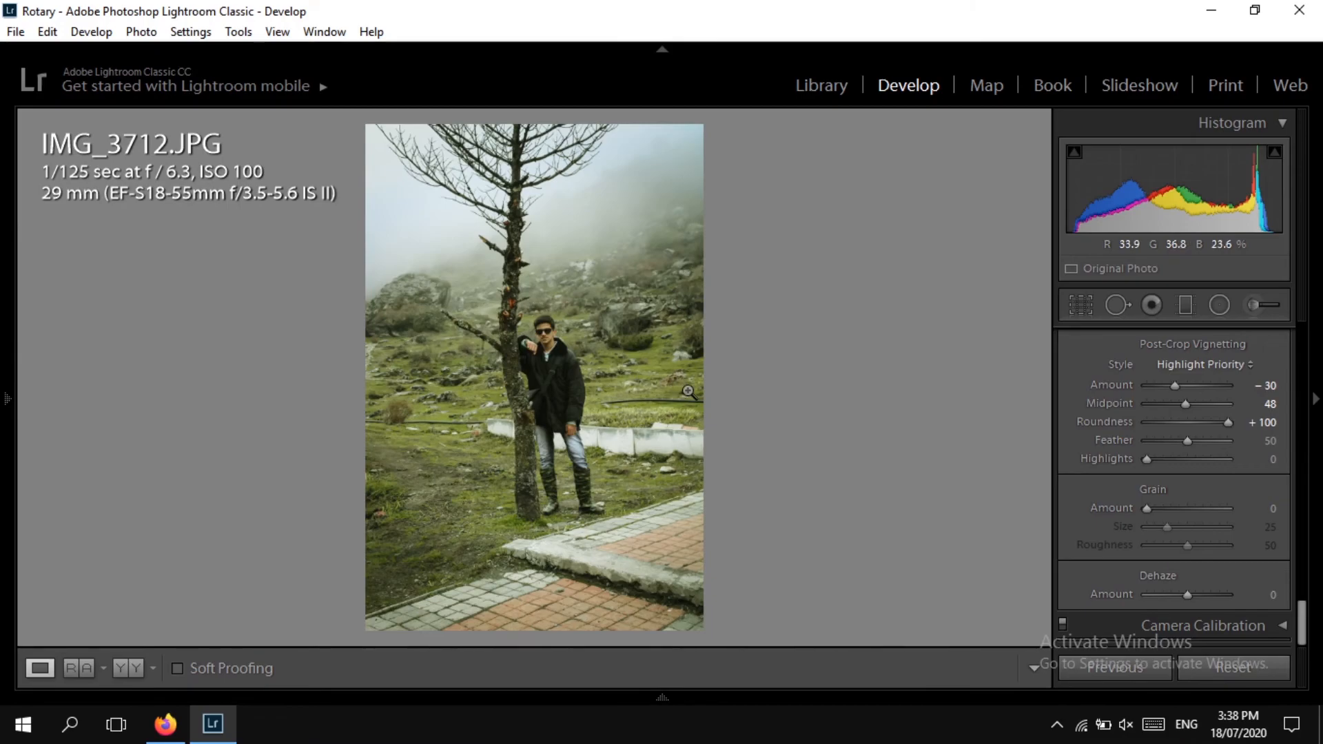
key(backslash)
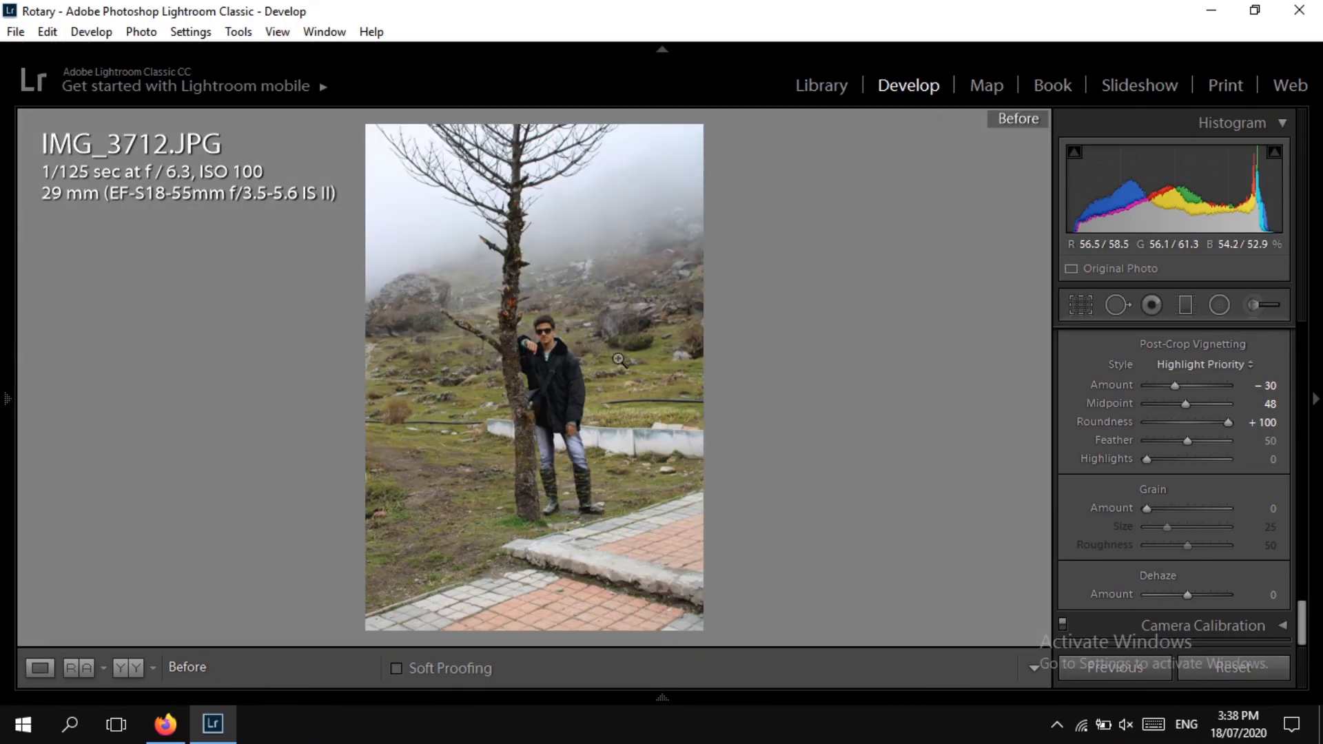
key(backslash)
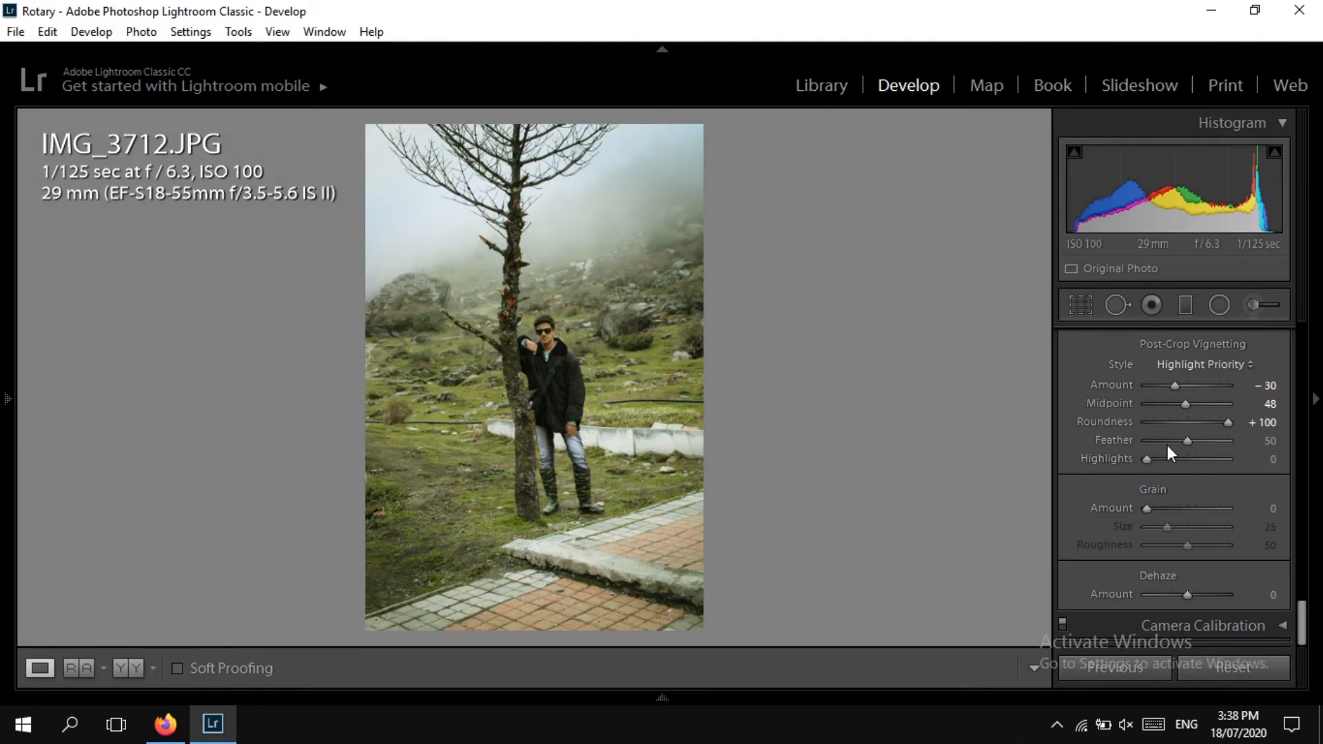
Step: Go back to the HSL saturation settings and readjust the Green saturation
scroll(1259, 399, up, 4)
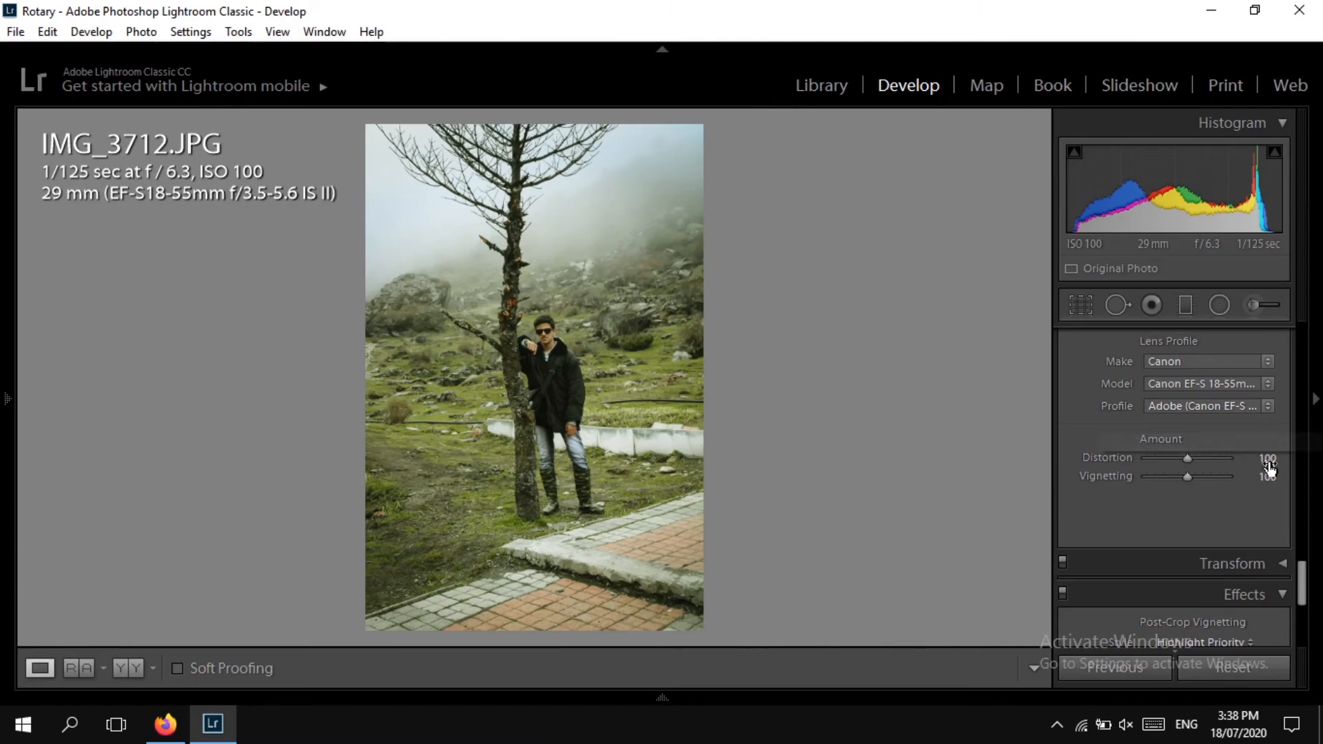
scroll(1282, 503, up, 10)
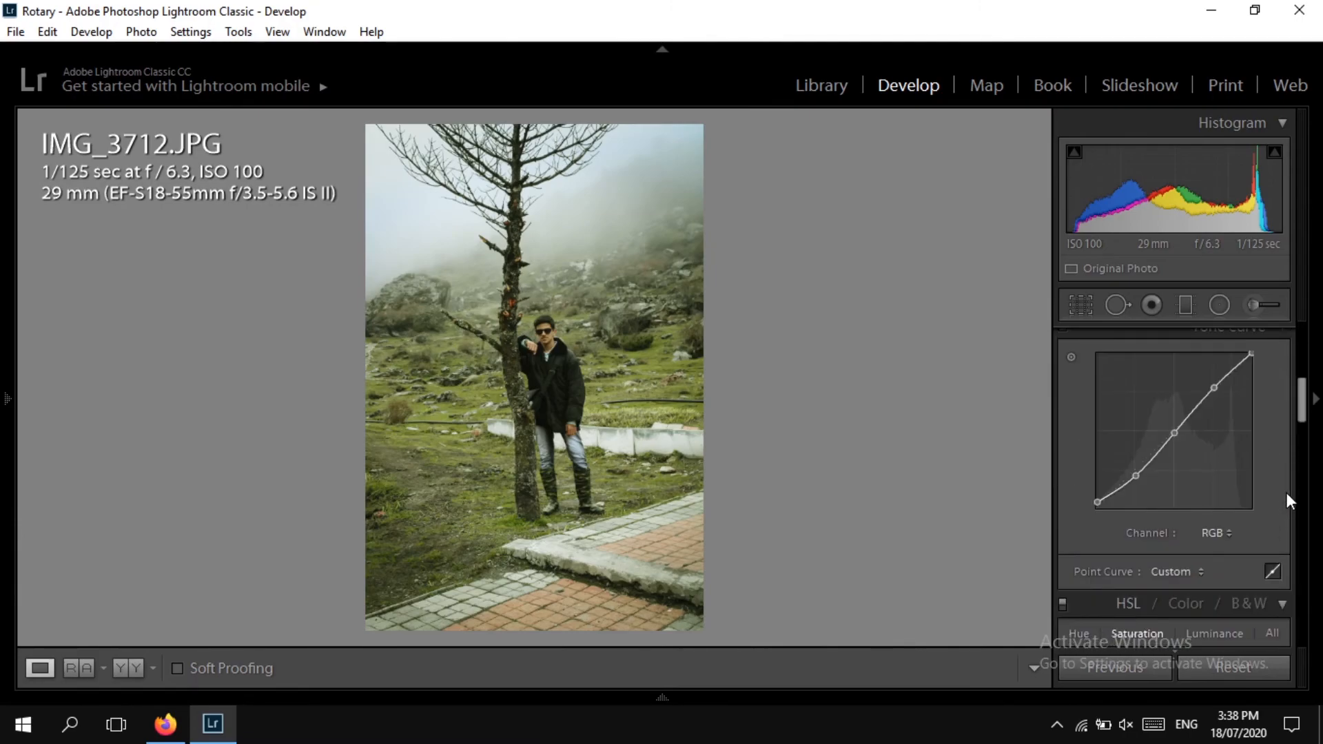
scroll(1287, 489, up, 3)
scroll(1287, 489, down, 6)
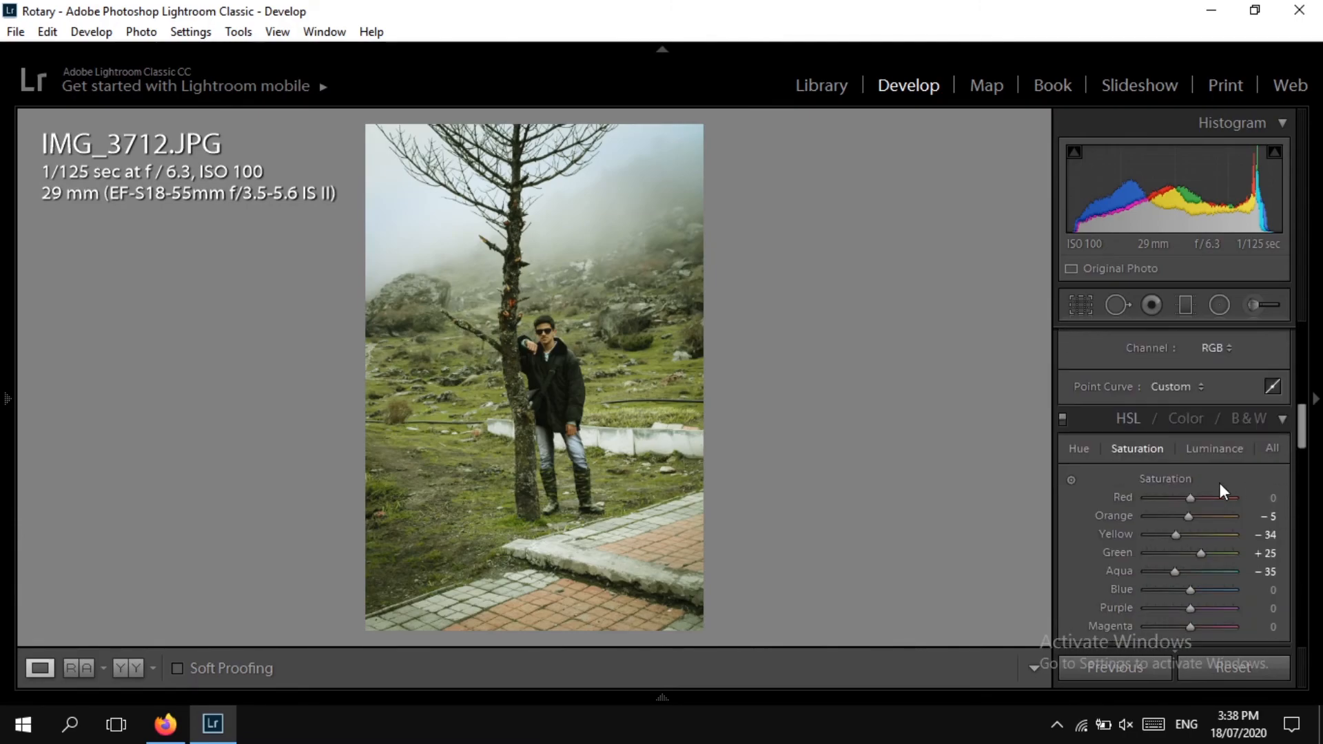
double_click(1204, 552)
Step: Set the white balance Tint to +5 and show the unedited version of the photo for comparison
scroll(1274, 476, up, 5)
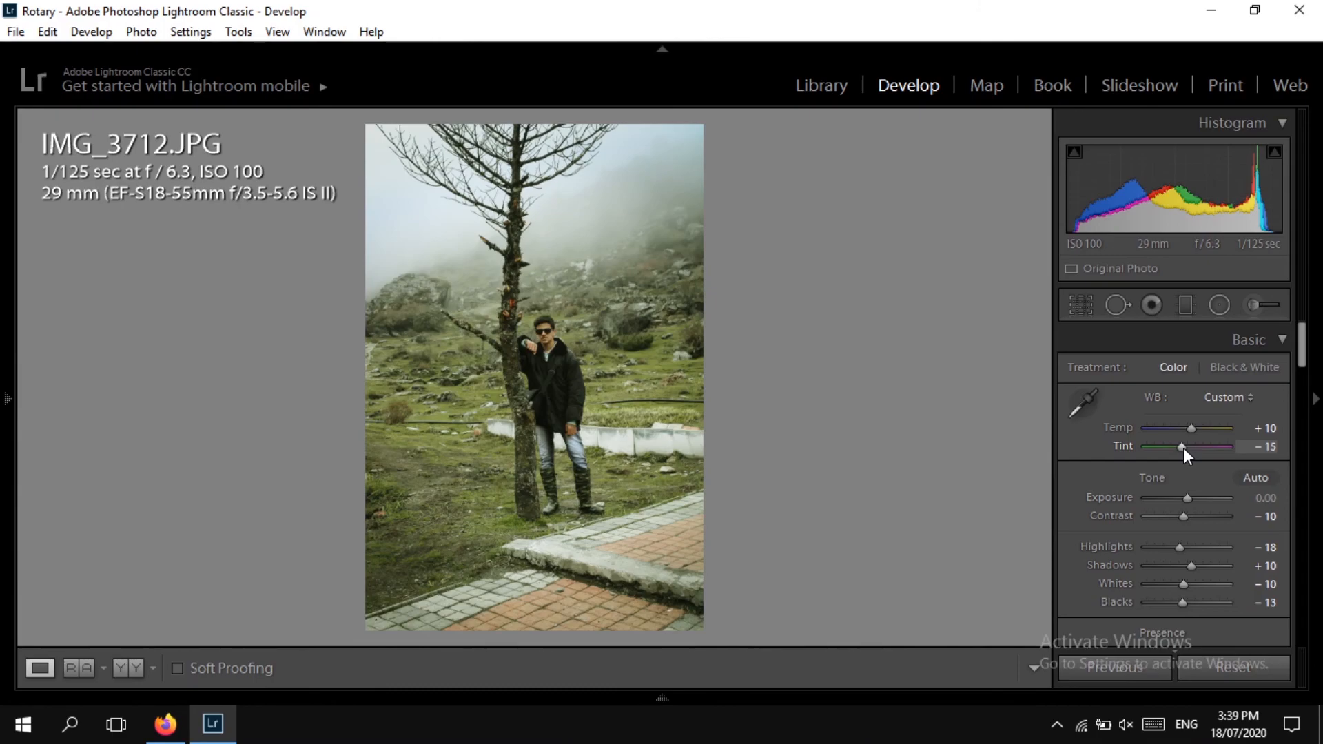
double_click(1184, 448)
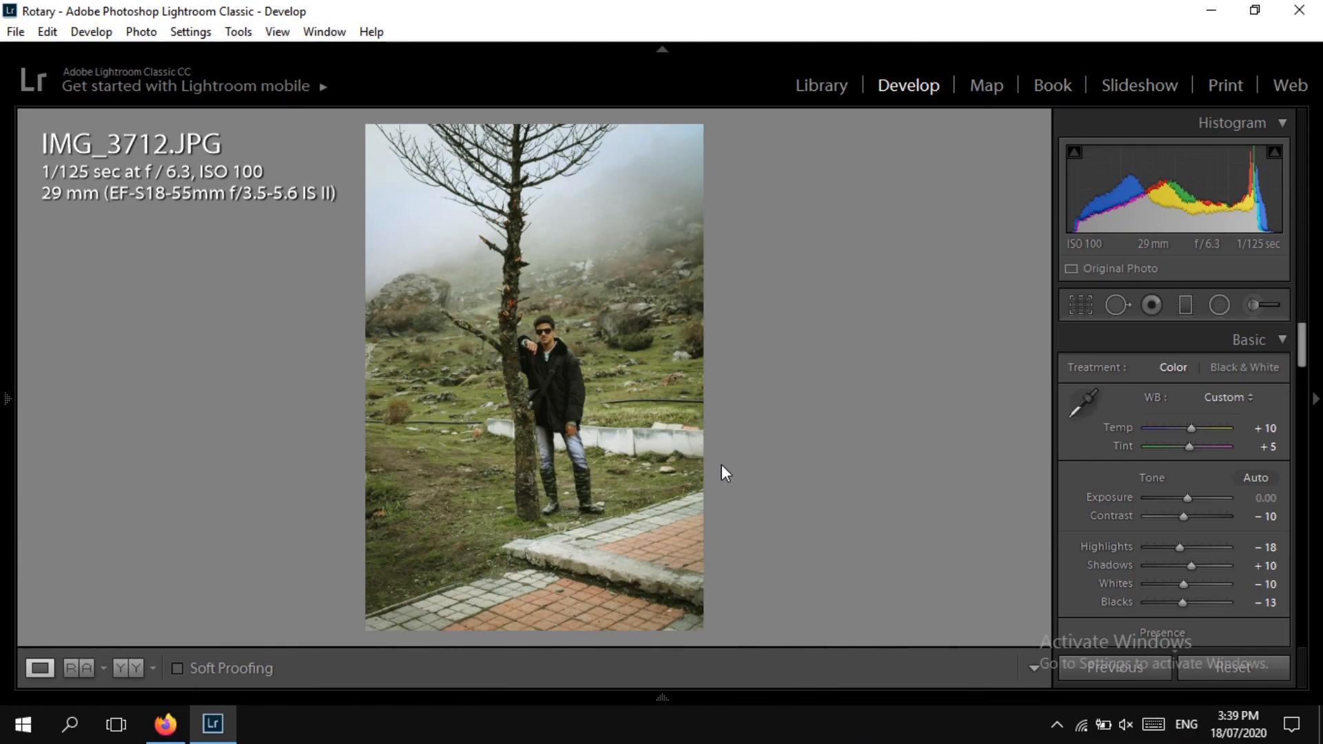
key(backslash)
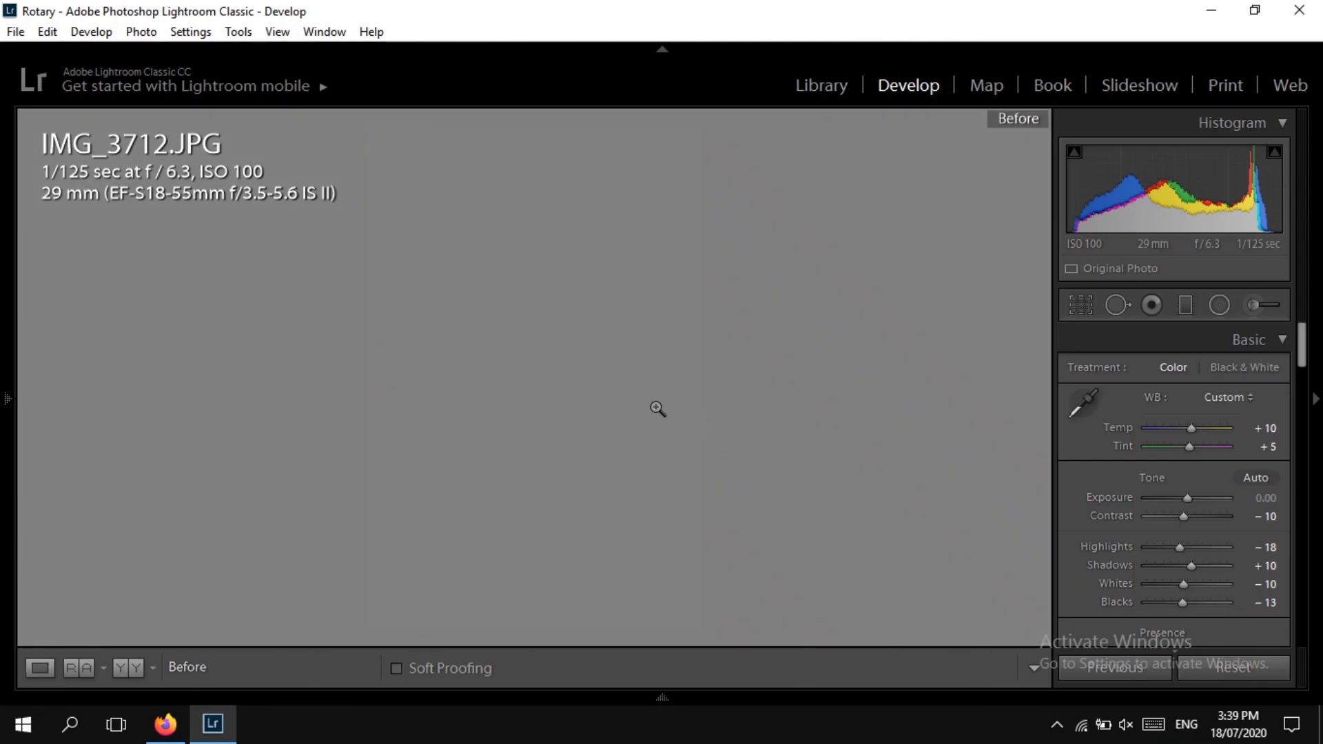